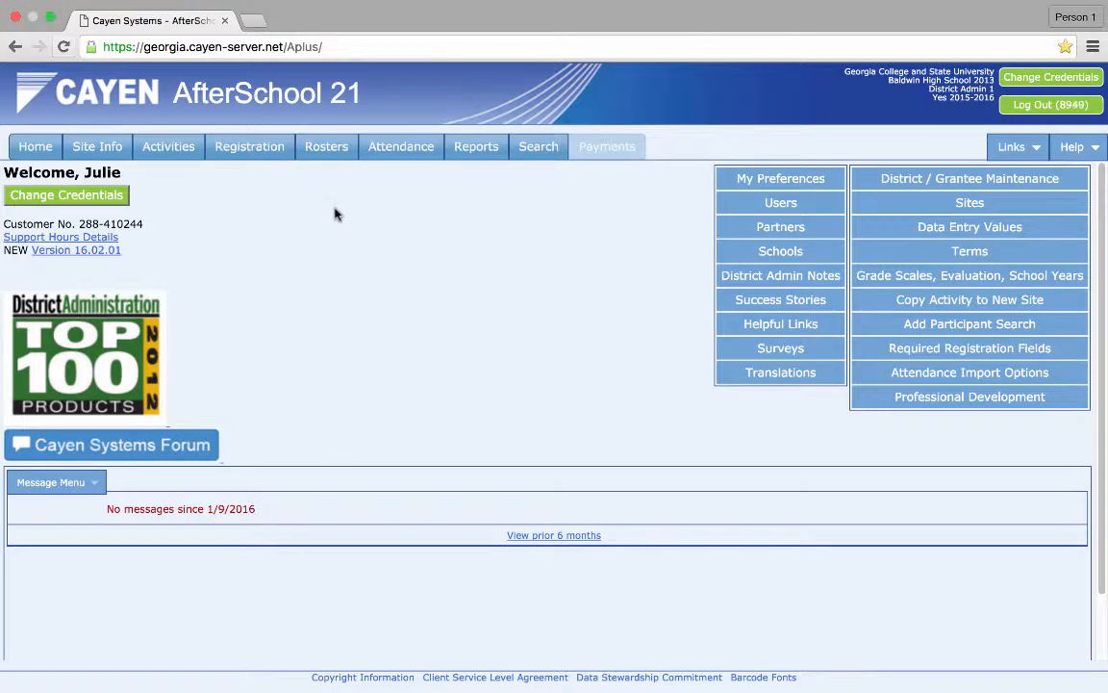
- Open the roster builder for a group and open the group management window
{"action": "left_click", "coordinate": [326, 152]}
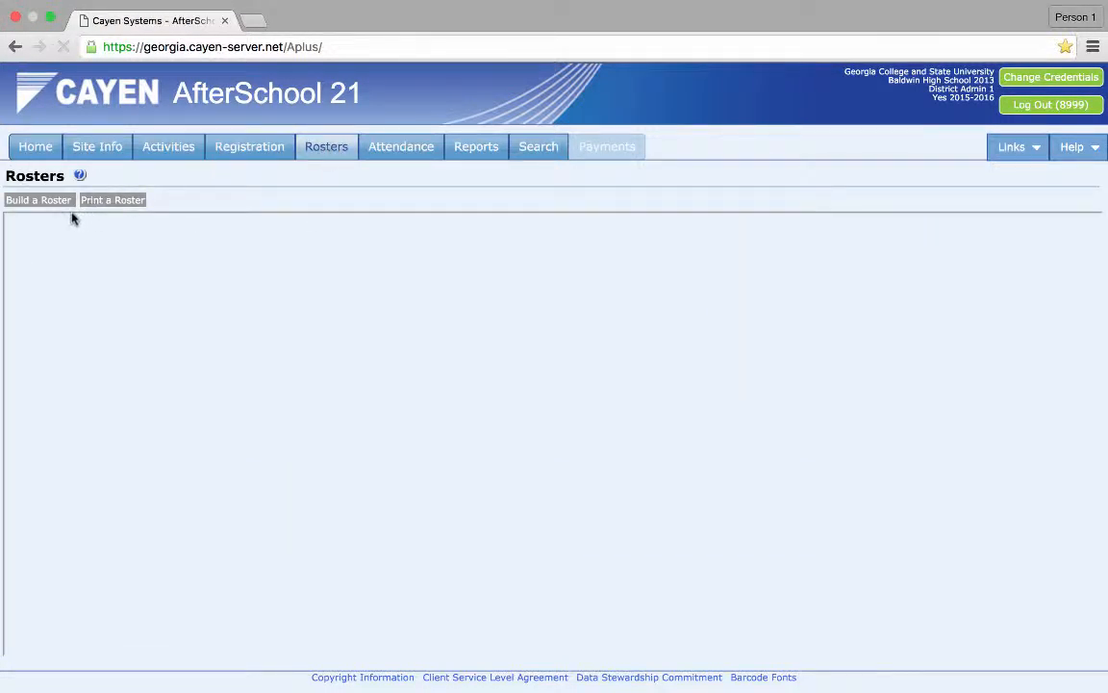
{"action": "left_click", "coordinate": [58, 202]}
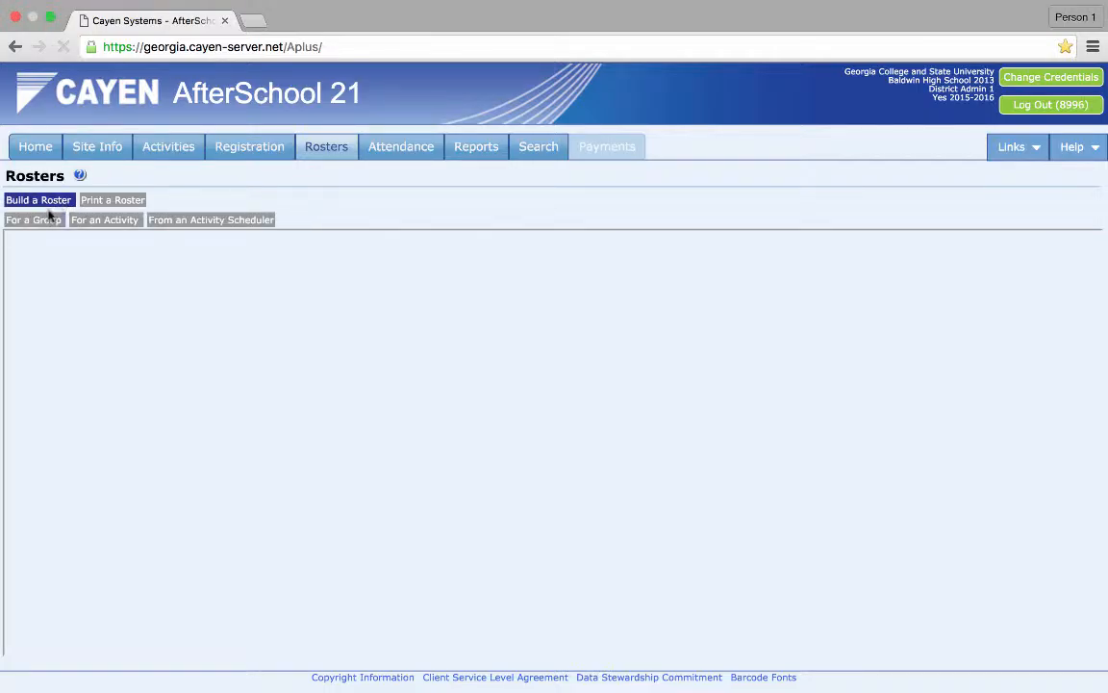
{"action": "left_click", "coordinate": [35, 220]}
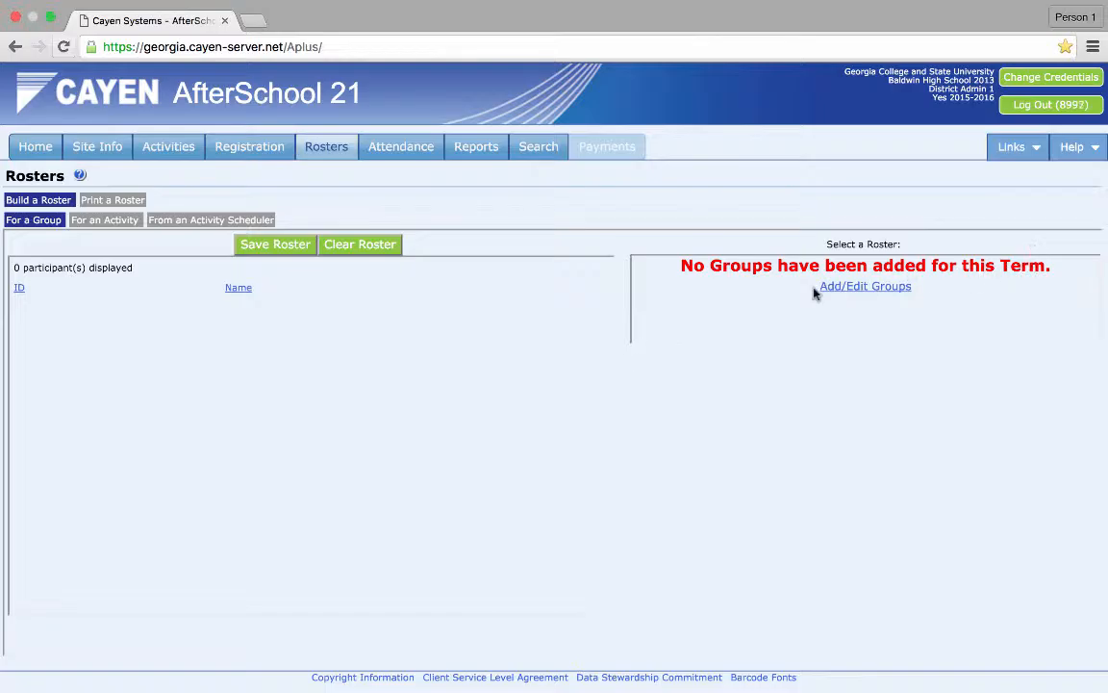
{"action": "left_click", "coordinate": [897, 291]}
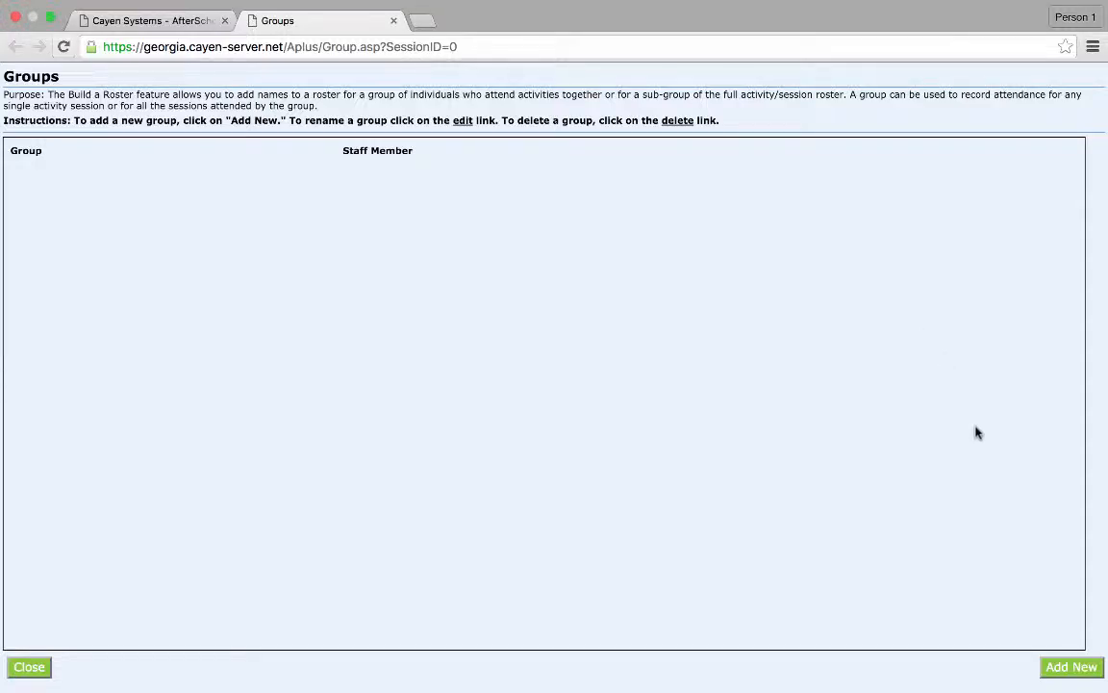
- Add a new group named Snack, assign the first staff member listed, save it and close the groups window
{"action": "left_click", "coordinate": [1070, 666]}
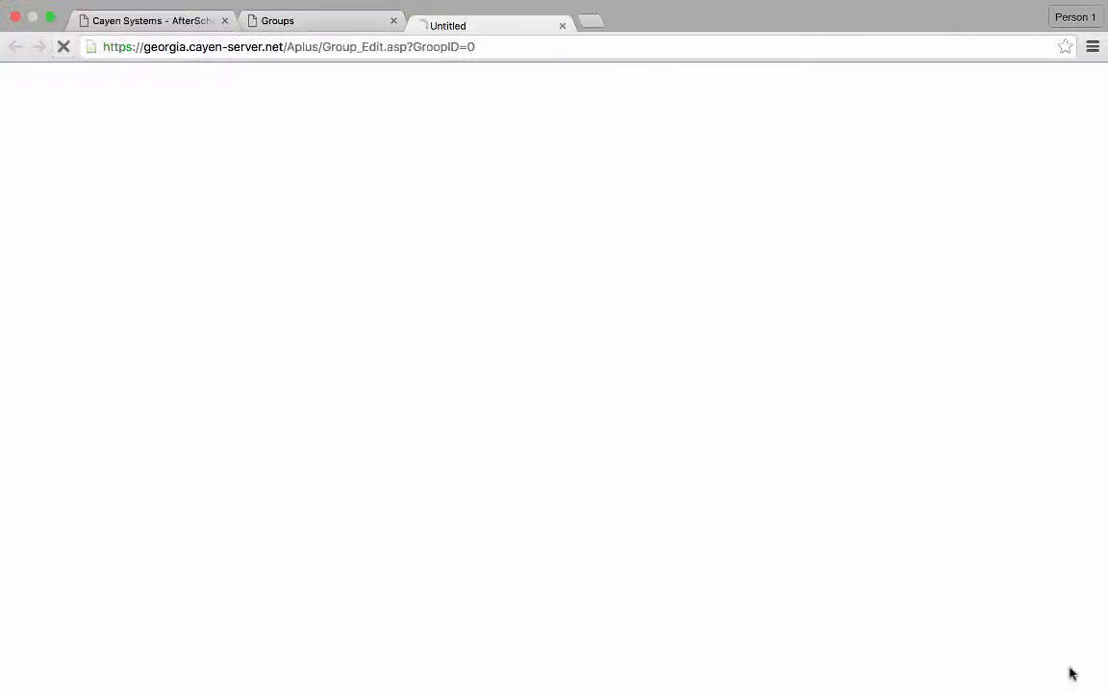
{"action": "type", "text": "Snack"}
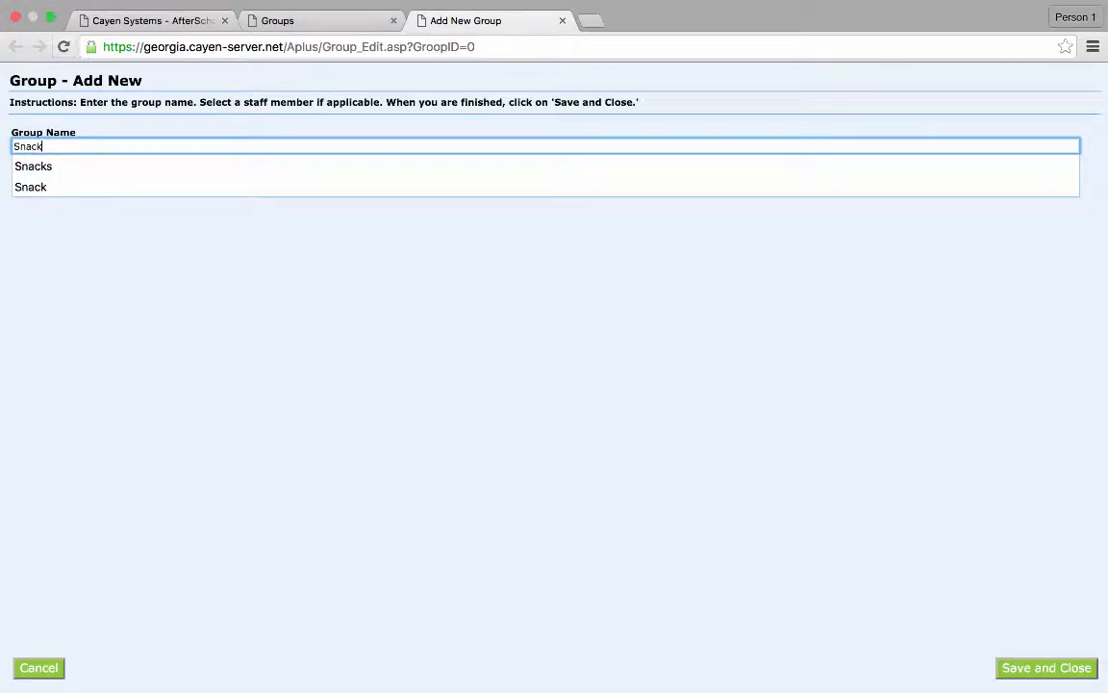
{"action": "left_click", "coordinate": [32, 186]}
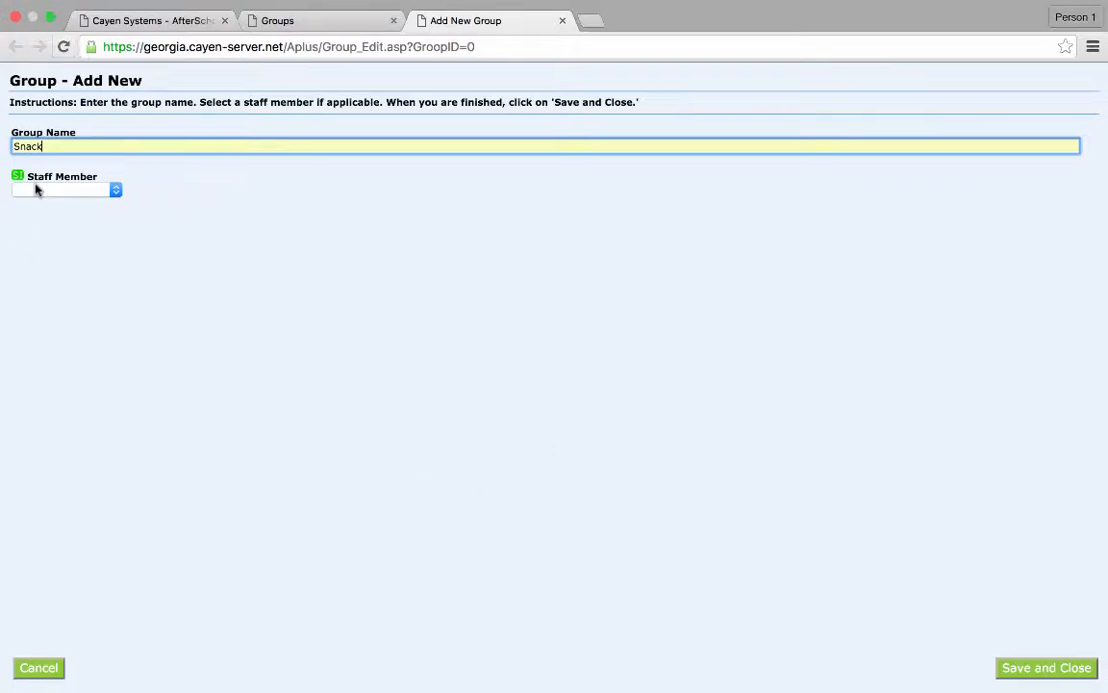
{"action": "left_click", "coordinate": [114, 190]}
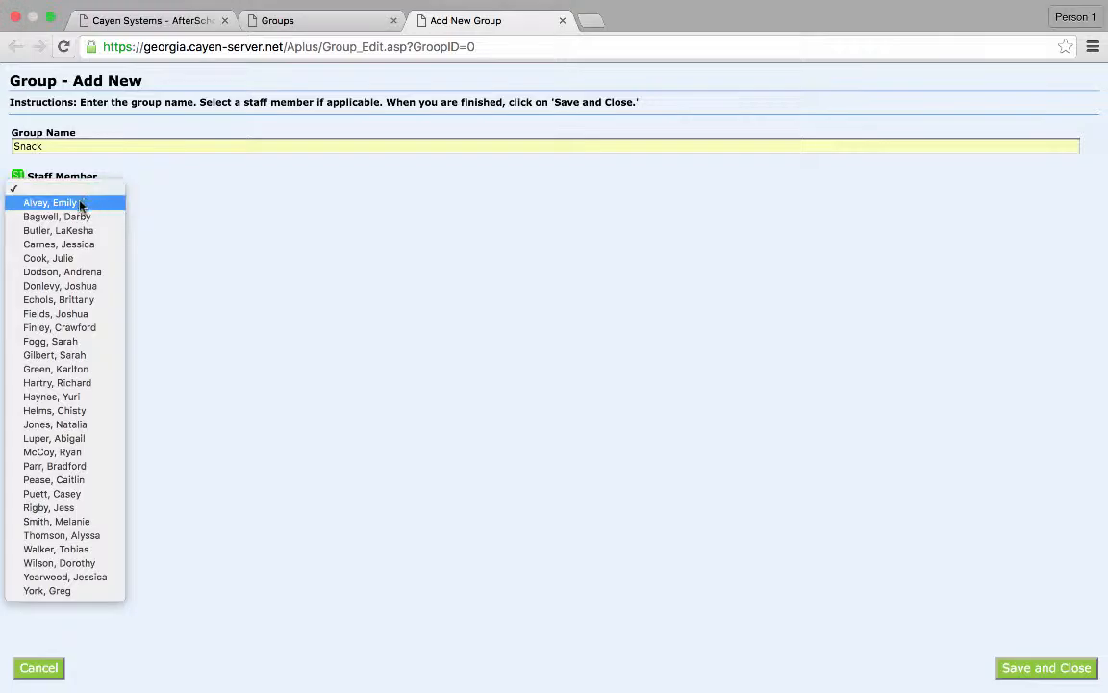
{"action": "left_click", "coordinate": [81, 203]}
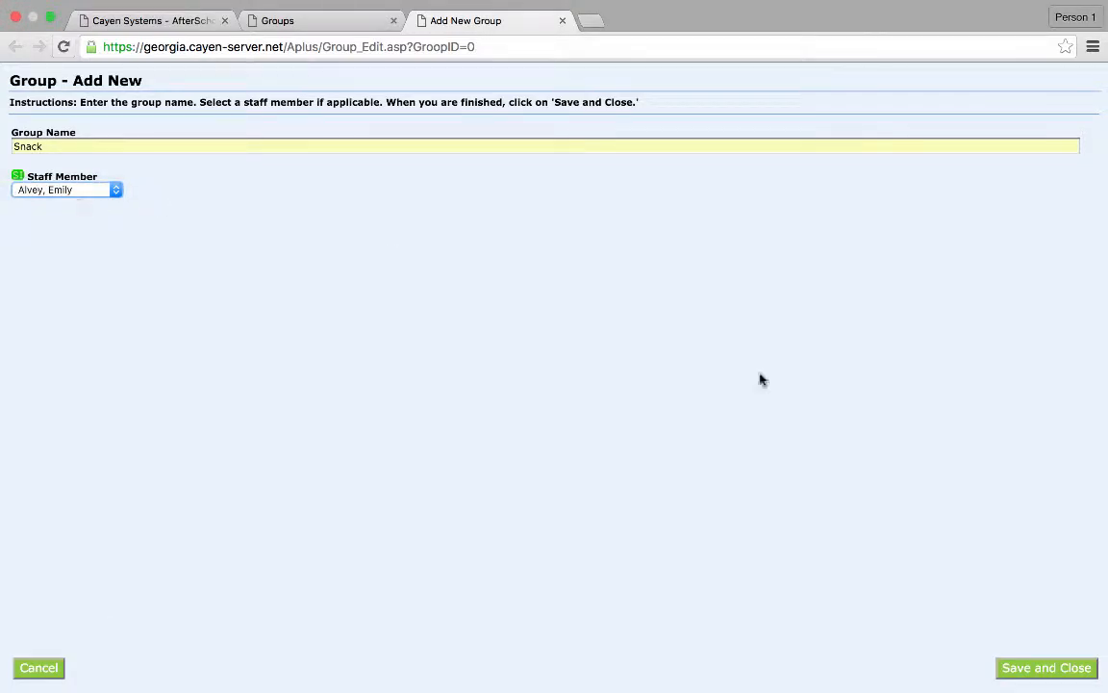
{"action": "left_click", "coordinate": [1047, 668]}
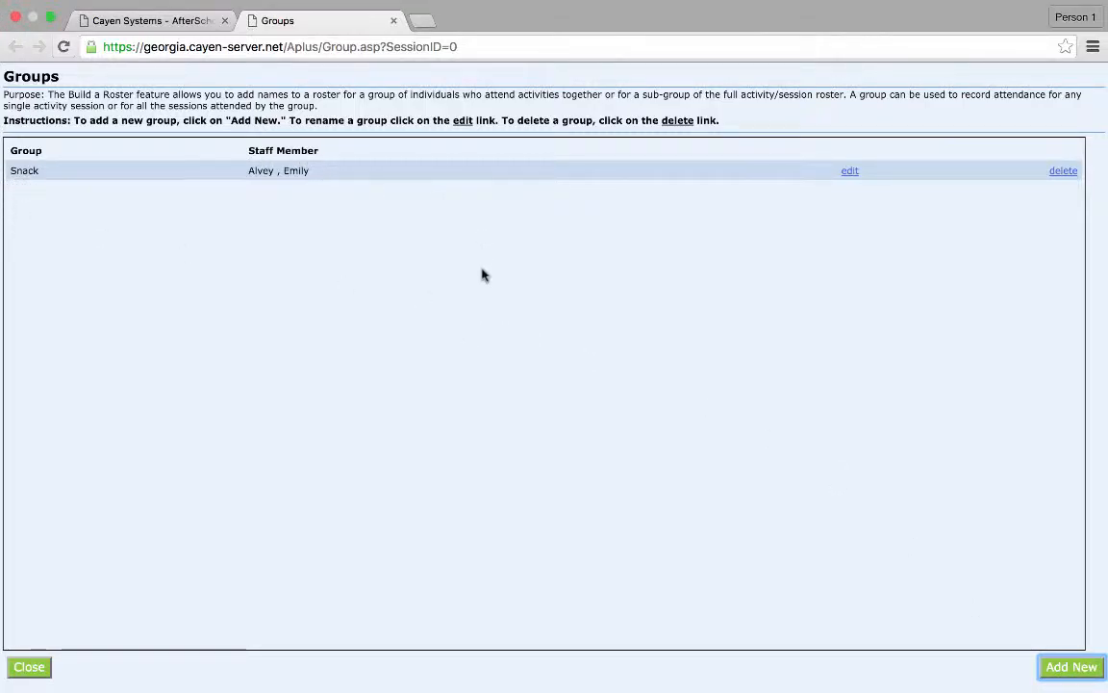
{"action": "left_click", "coordinate": [29, 668]}
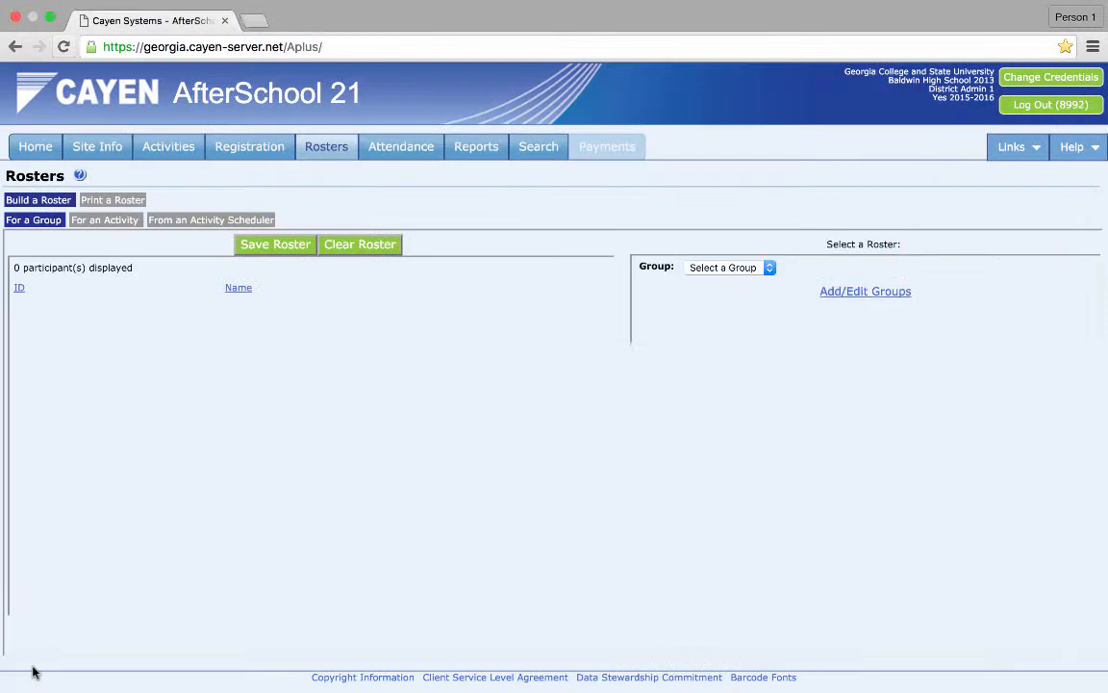
- Select the Snack group and choose to add names to its roster by checkbox
{"action": "left_click", "coordinate": [769, 270]}
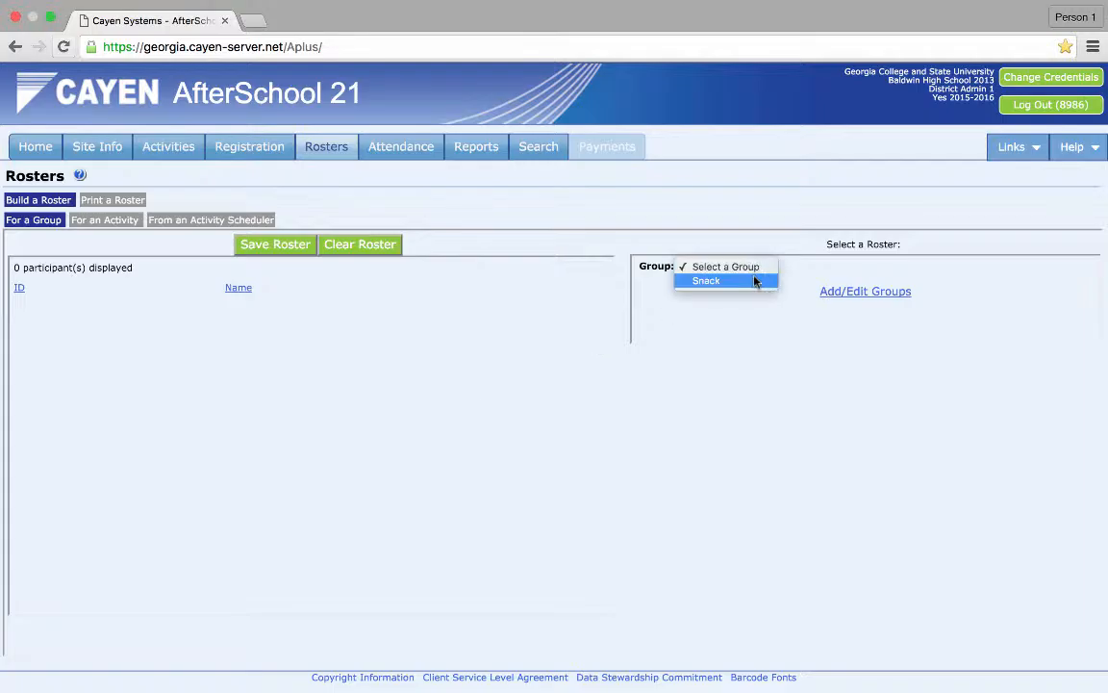
{"action": "left_click", "coordinate": [751, 281]}
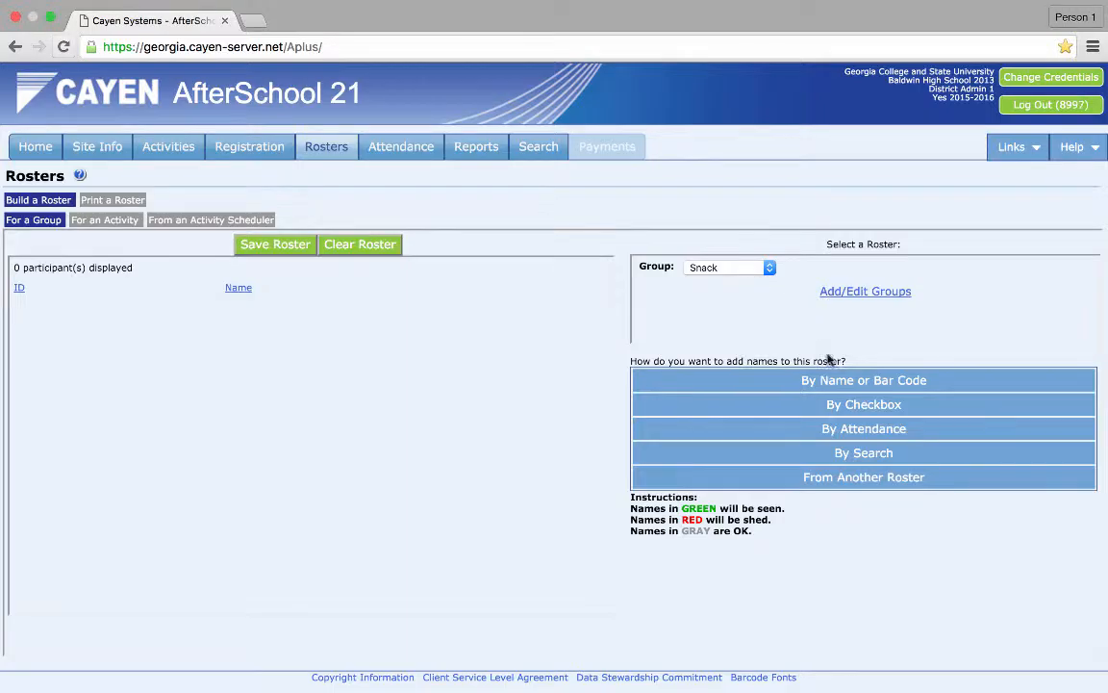
{"action": "left_click", "coordinate": [853, 407]}
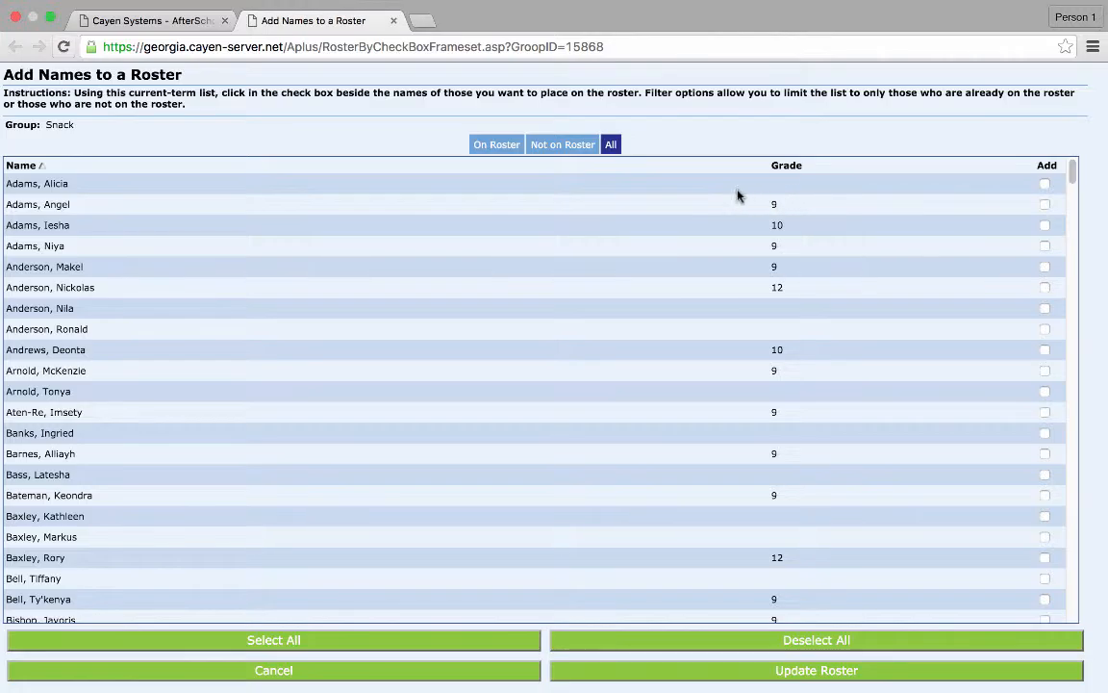
- Sort the name list by grade and check all names
{"action": "left_click", "coordinate": [786, 169]}
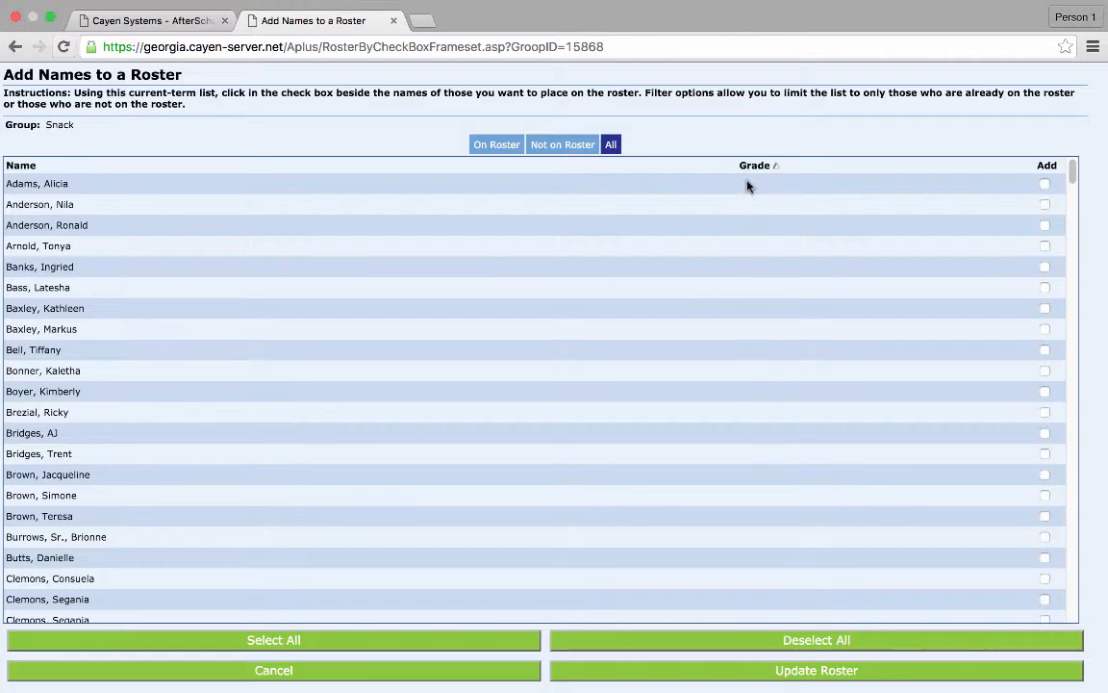
{"action": "left_click", "coordinate": [292, 640]}
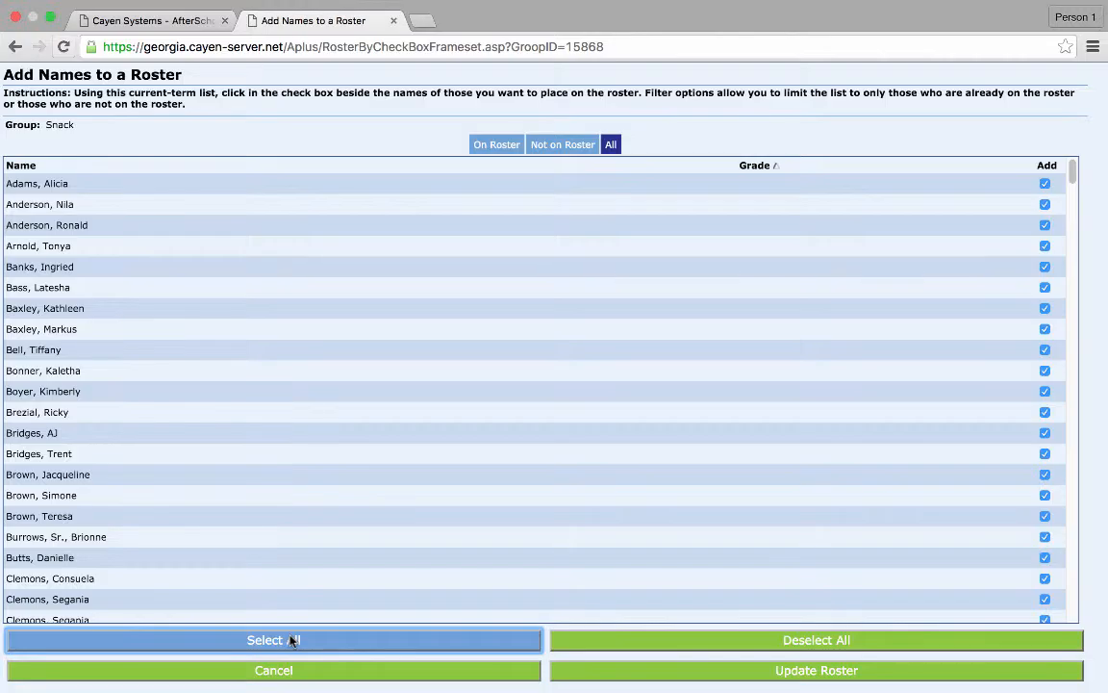
- Uncheck the names without a grade at the top of the sorted list
{"action": "left_click", "coordinate": [1045, 184]}
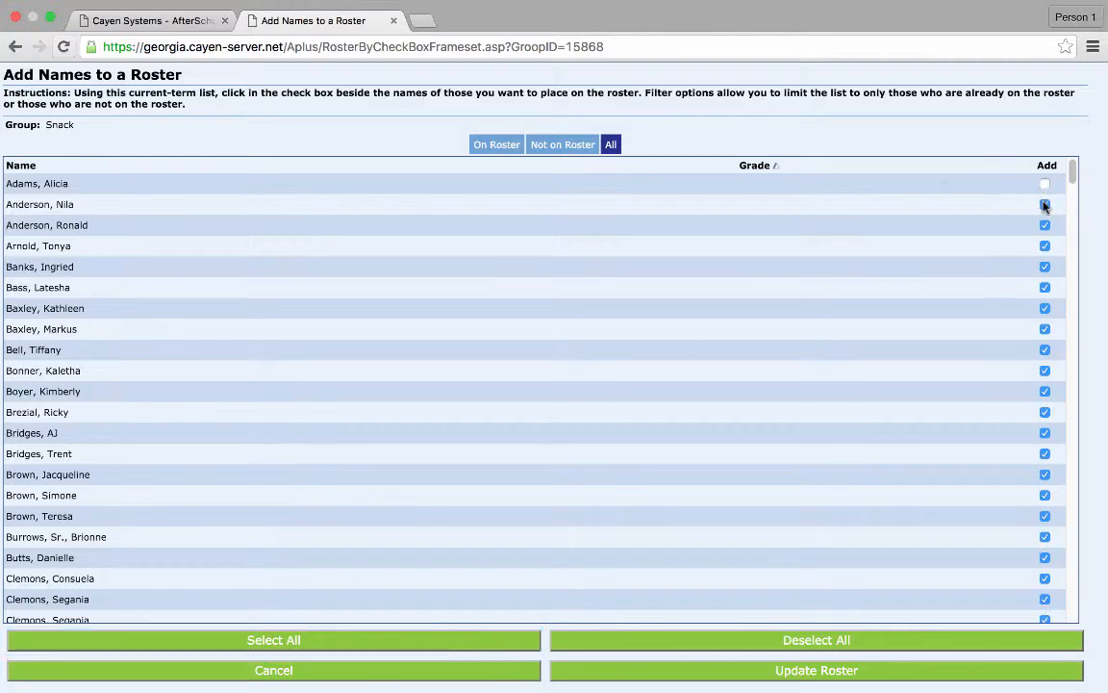
{"action": "left_click", "coordinate": [1044, 204]}
{"action": "left_click", "coordinate": [1045, 225]}
{"action": "left_click", "coordinate": [1045, 247]}
{"action": "left_click", "coordinate": [1045, 267]}
{"action": "left_click", "coordinate": [1045, 288]}
{"action": "left_click", "coordinate": [1045, 308]}
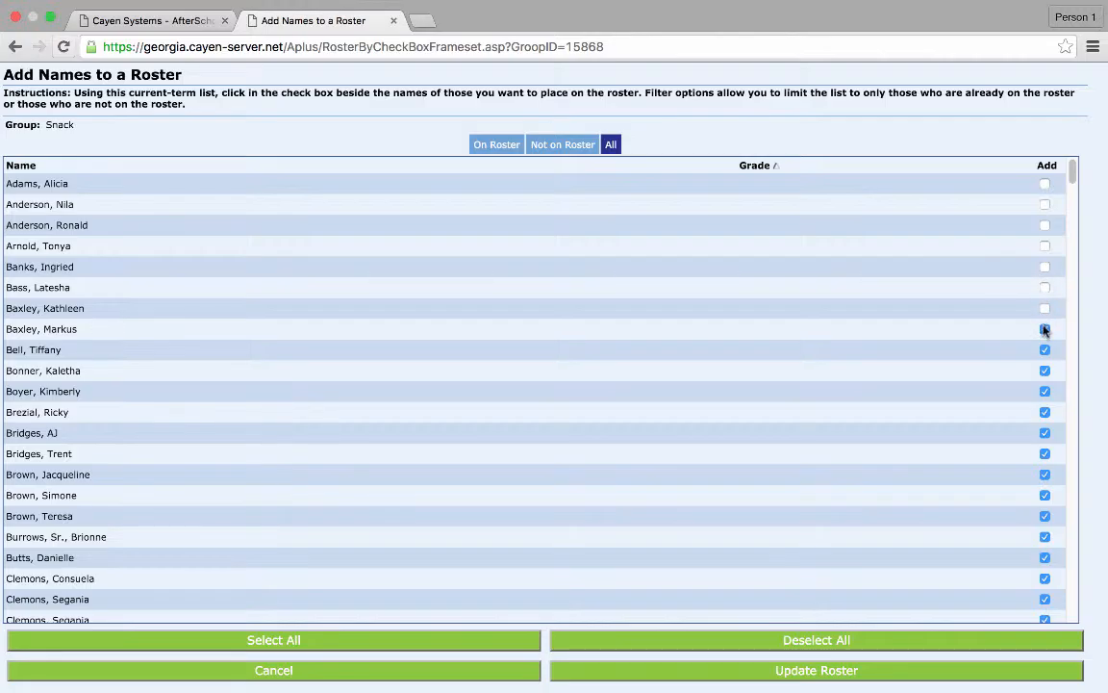
{"action": "left_click", "coordinate": [1045, 329]}
{"action": "left_click", "coordinate": [1044, 350]}
{"action": "left_click", "coordinate": [1044, 371]}
{"action": "left_click", "coordinate": [1045, 392]}
{"action": "left_click", "coordinate": [1045, 432]}
{"action": "left_click", "coordinate": [1045, 453]}
{"action": "left_click", "coordinate": [1045, 474]}
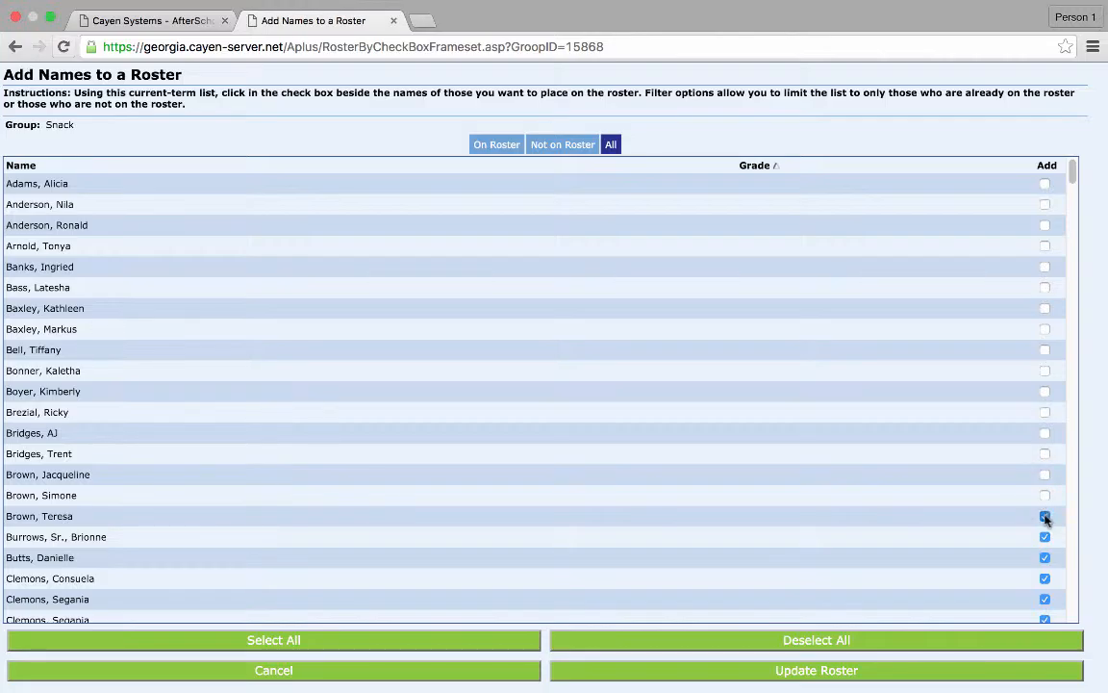
{"action": "left_click", "coordinate": [1045, 516]}
{"action": "left_click", "coordinate": [1045, 537]}
{"action": "left_click", "coordinate": [1045, 557]}
{"action": "left_click", "coordinate": [1045, 579]}
{"action": "left_click", "coordinate": [1045, 598]}
{"action": "left_click", "coordinate": [1045, 620]}
- Uncheck the following names without a grade further down the list
{"action": "scroll", "coordinate": [967, 576], "scroll_direction": "down", "scroll_amount": 3}
{"action": "scroll", "coordinate": [967, 577], "scroll_direction": "down", "scroll_amount": 4}
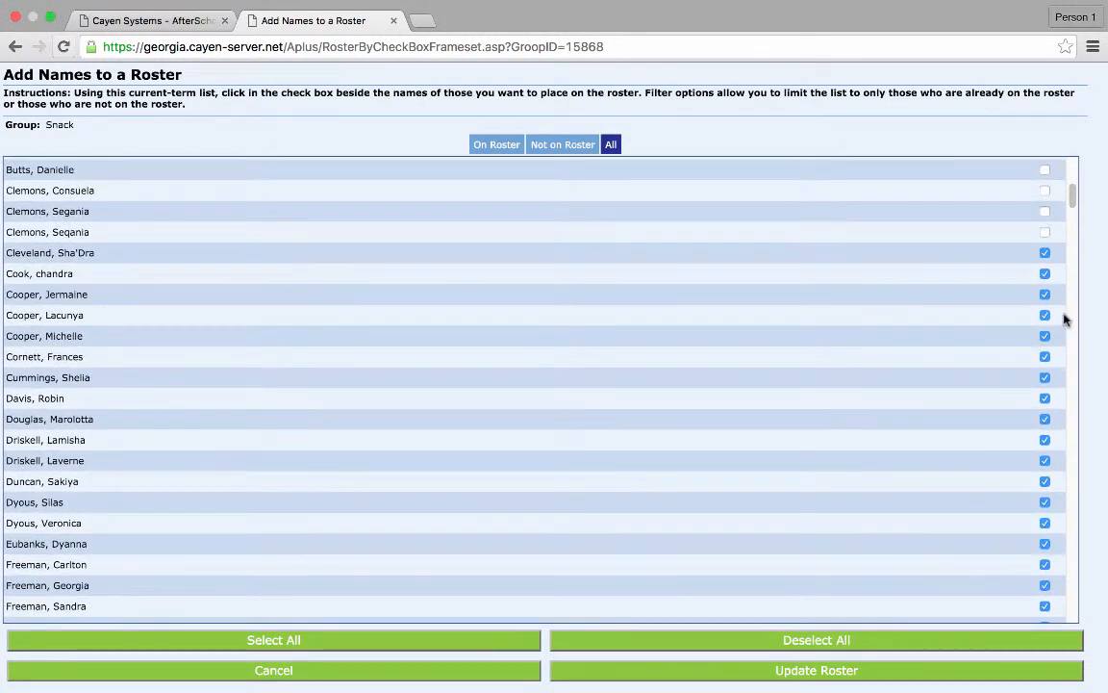
{"action": "left_click", "coordinate": [1045, 252]}
{"action": "left_click", "coordinate": [1044, 273]}
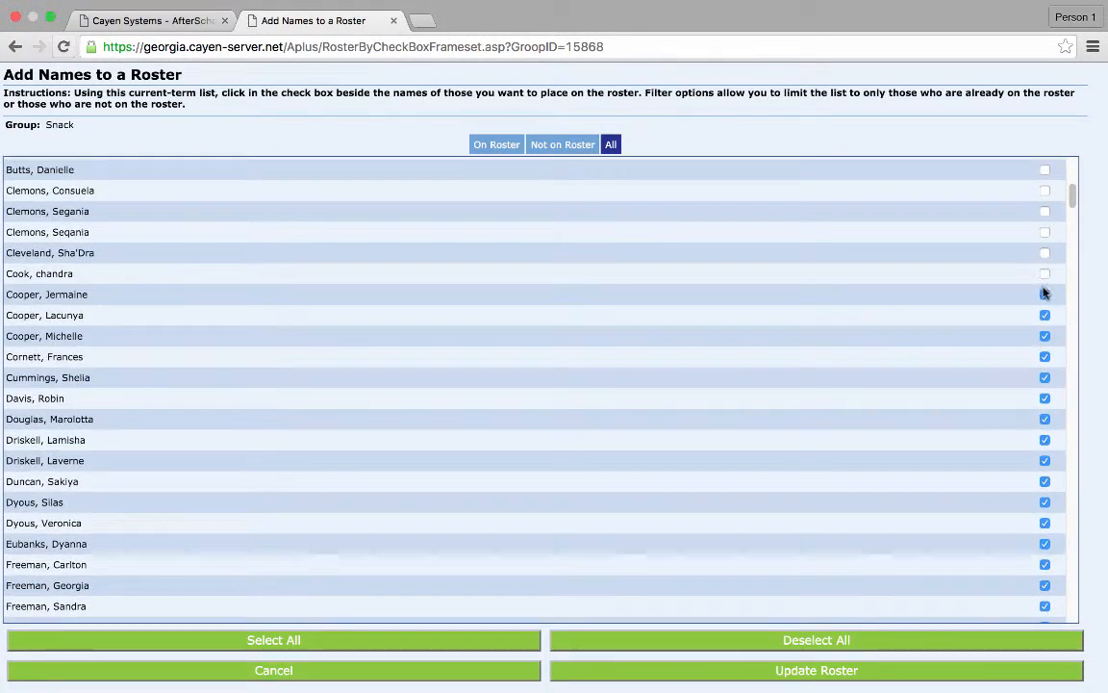
{"action": "left_click", "coordinate": [1045, 295]}
{"action": "left_click", "coordinate": [1045, 314]}
{"action": "left_click", "coordinate": [1045, 336]}
{"action": "left_click", "coordinate": [1045, 377]}
{"action": "left_click", "coordinate": [1044, 399]}
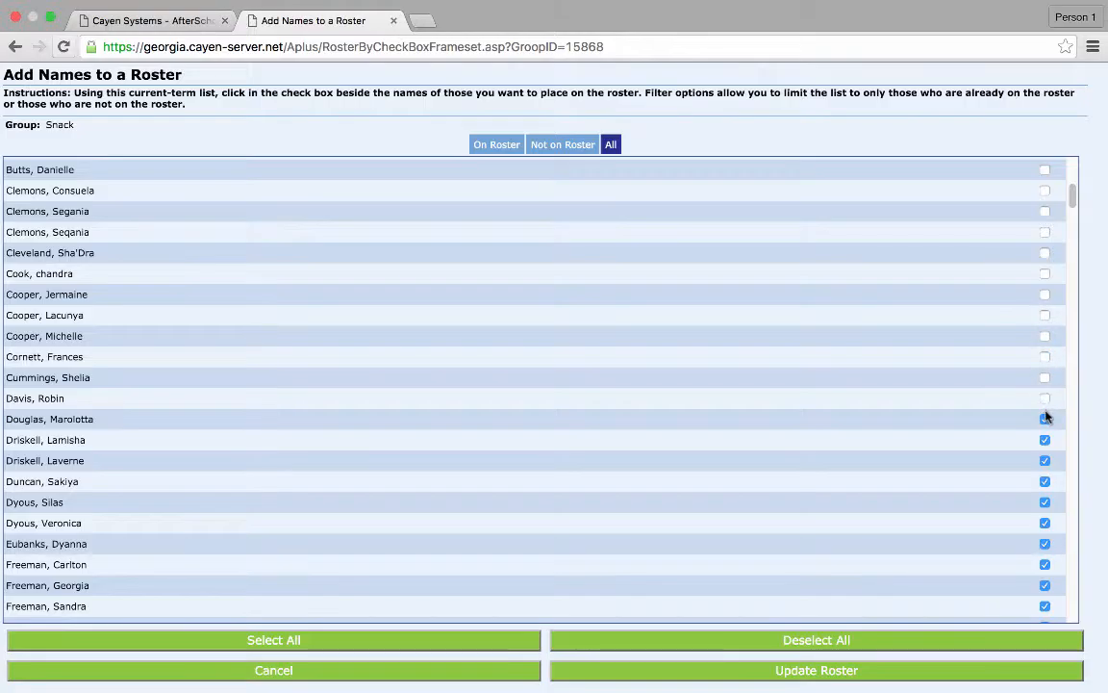
{"action": "left_click", "coordinate": [1044, 418]}
{"action": "left_click", "coordinate": [1045, 439]}
{"action": "left_click", "coordinate": [1045, 460]}
{"action": "left_click", "coordinate": [1044, 481]}
{"action": "left_click", "coordinate": [1045, 502]}
{"action": "left_click", "coordinate": [1045, 522]}
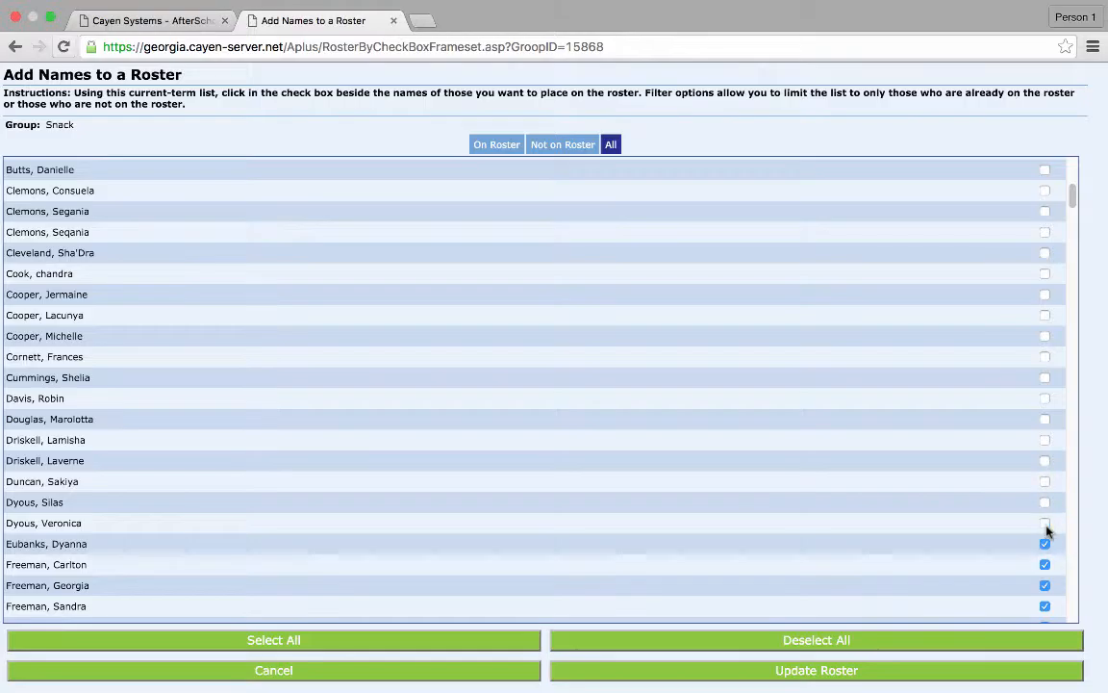
{"action": "left_click", "coordinate": [1045, 544]}
{"action": "left_click", "coordinate": [1045, 564]}
{"action": "left_click", "coordinate": [1044, 584]}
- Continue unchecking ungraded names in the next section of the list
{"action": "scroll", "coordinate": [922, 542], "scroll_direction": "down", "scroll_amount": 5}
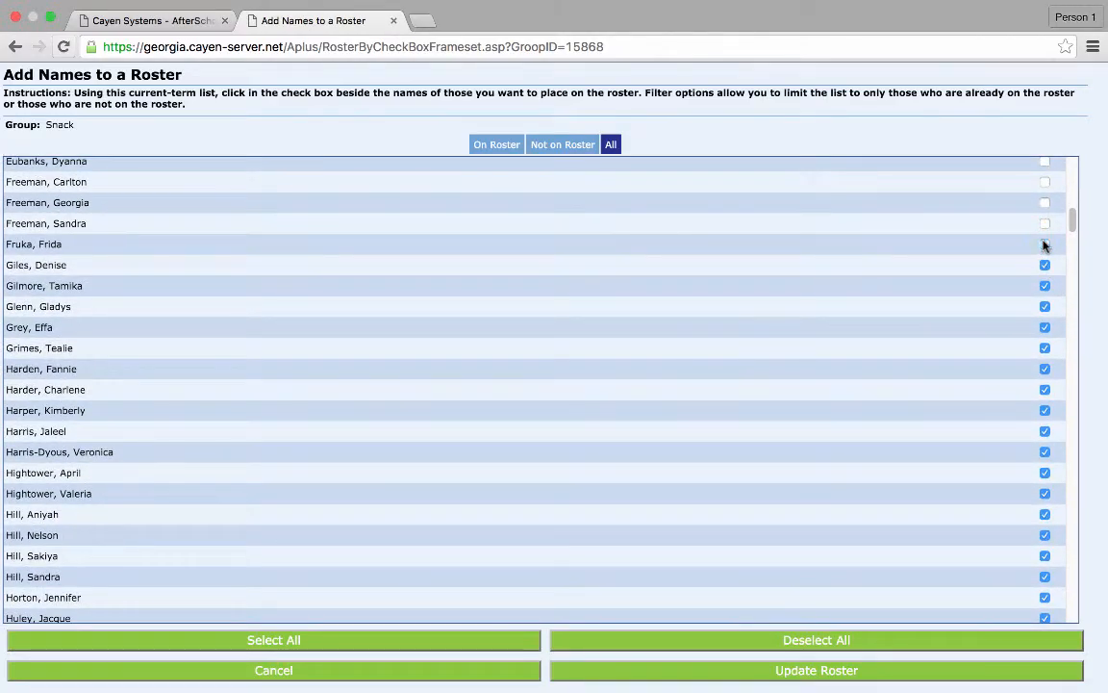
{"action": "left_click", "coordinate": [1045, 244]}
{"action": "left_click", "coordinate": [1044, 265]}
{"action": "left_click", "coordinate": [1046, 286]}
{"action": "left_click", "coordinate": [1045, 306]}
{"action": "left_click", "coordinate": [1045, 328]}
{"action": "left_click", "coordinate": [1045, 348]}
{"action": "left_click", "coordinate": [1045, 390]}
{"action": "left_click", "coordinate": [1046, 410]}
{"action": "left_click", "coordinate": [1046, 431]}
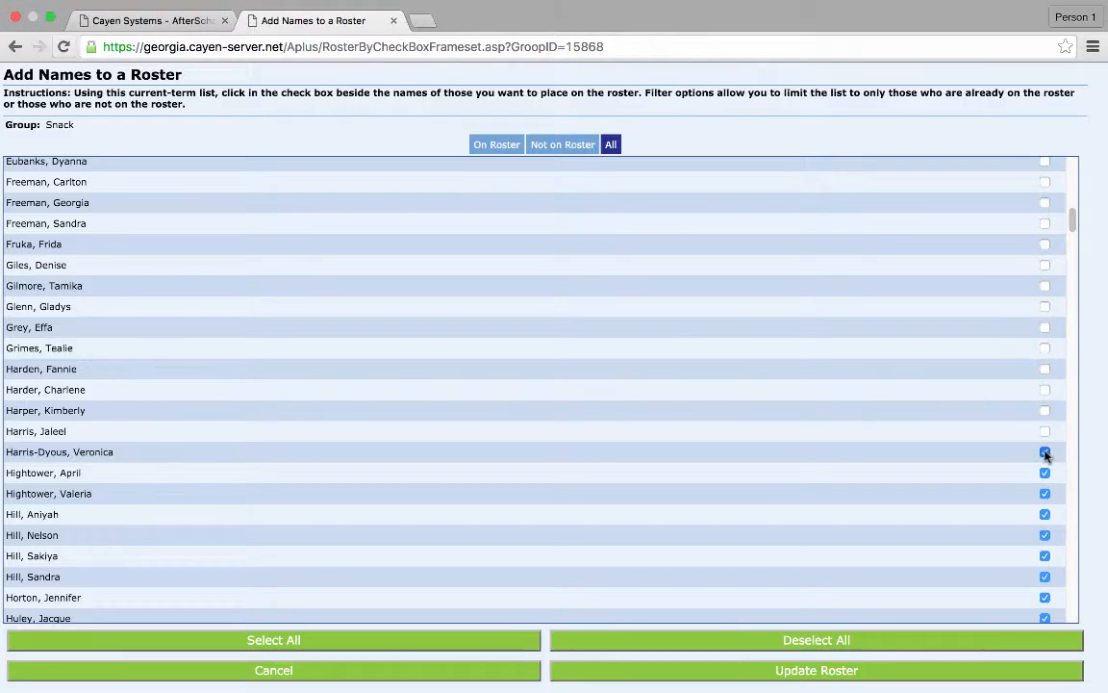
{"action": "left_click", "coordinate": [1045, 452]}
{"action": "left_click", "coordinate": [1044, 472]}
{"action": "left_click", "coordinate": [1045, 514]}
{"action": "left_click", "coordinate": [1045, 535]}
{"action": "left_click", "coordinate": [1045, 556]}
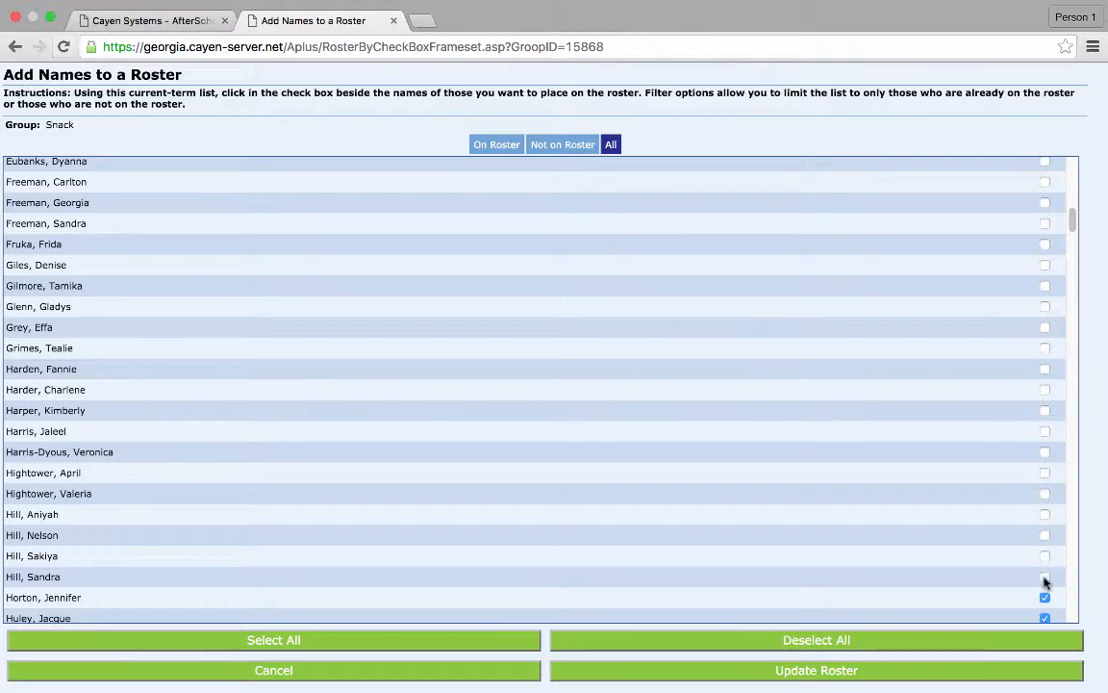
{"action": "left_click", "coordinate": [1044, 597]}
{"action": "left_click", "coordinate": [1045, 618]}
- Keep unchecking ungraded names through the next part of the list
{"action": "scroll", "coordinate": [960, 550], "scroll_direction": "down", "scroll_amount": 2}
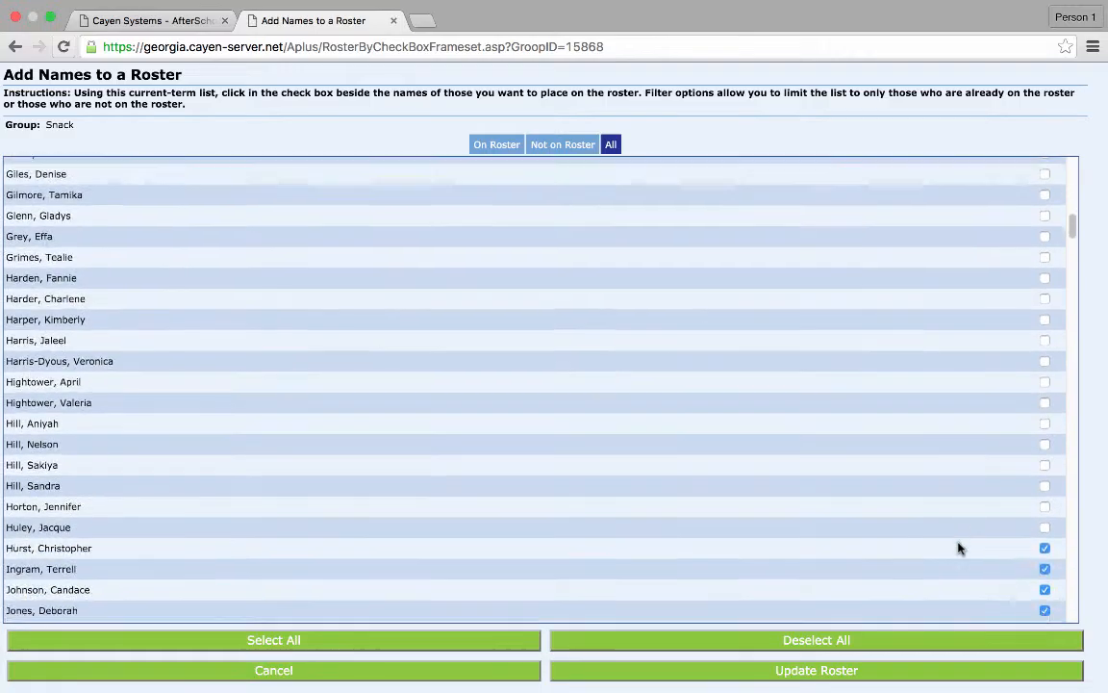
{"action": "scroll", "coordinate": [960, 550], "scroll_direction": "down", "scroll_amount": 5}
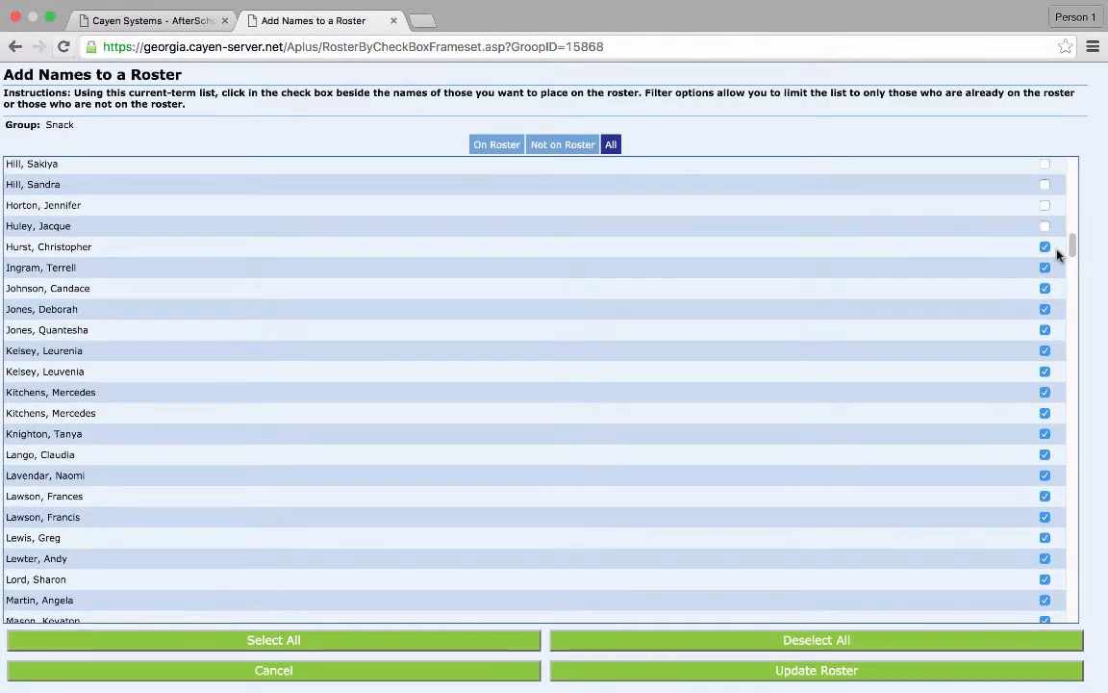
{"action": "left_click", "coordinate": [1045, 247]}
{"action": "left_click", "coordinate": [1045, 268]}
{"action": "left_click", "coordinate": [1045, 288]}
{"action": "left_click", "coordinate": [1045, 330]}
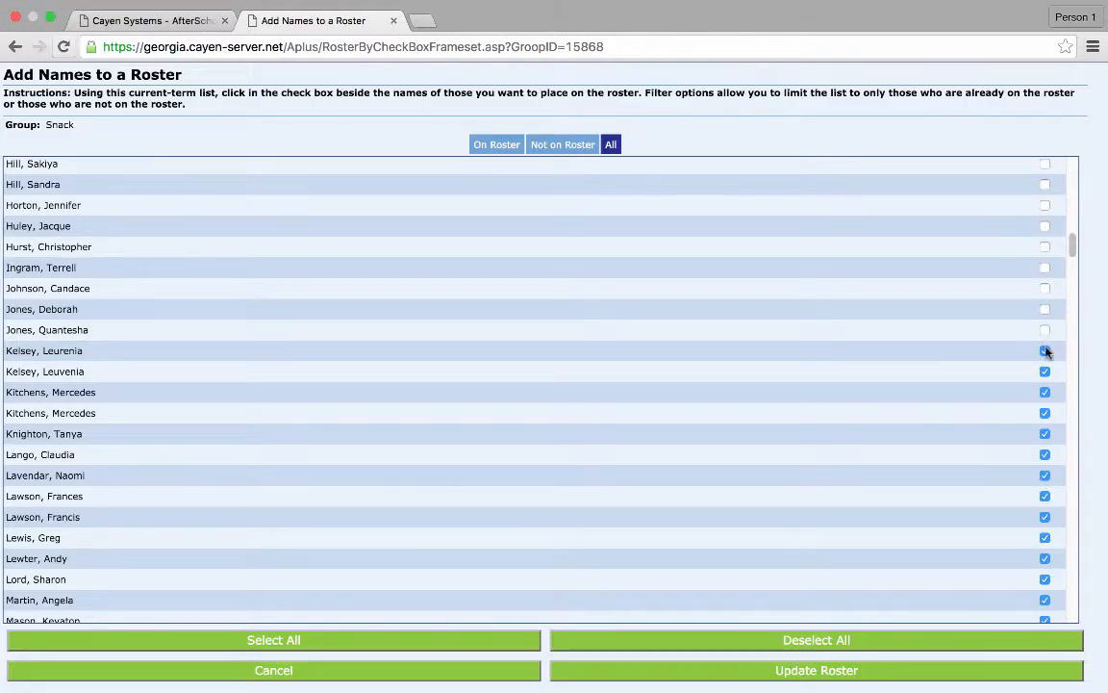
{"action": "left_click", "coordinate": [1045, 372]}
{"action": "left_click", "coordinate": [1045, 392]}
{"action": "left_click", "coordinate": [1045, 412]}
{"action": "left_click", "coordinate": [1045, 454]}
{"action": "left_click", "coordinate": [1045, 496]}
{"action": "left_click", "coordinate": [1045, 516]}
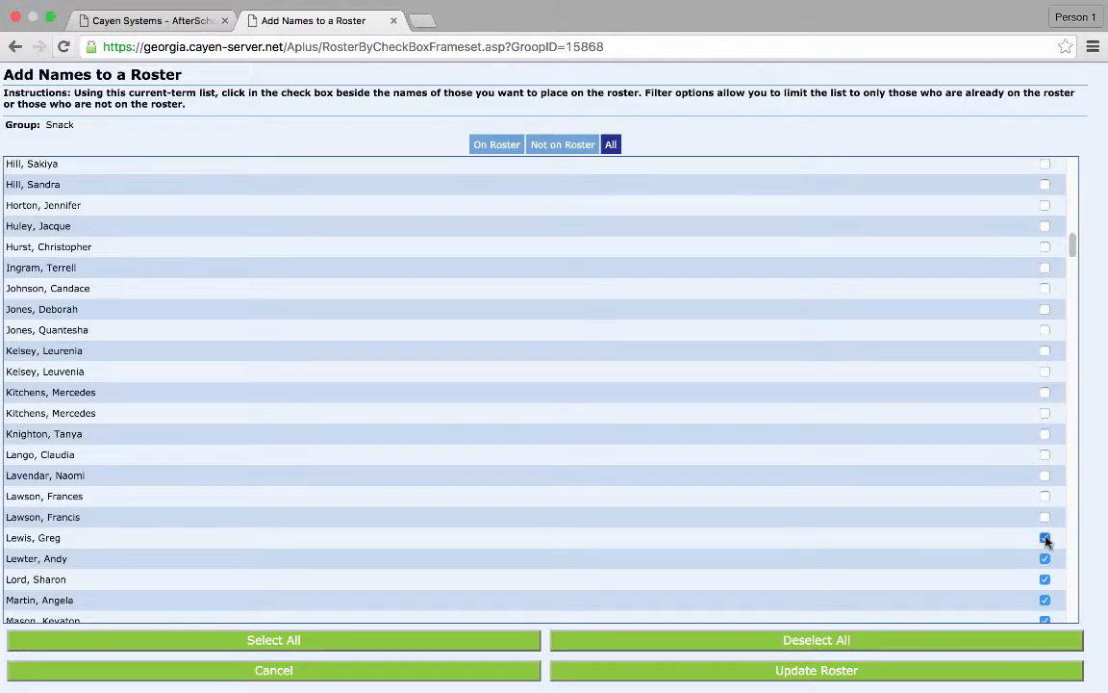
{"action": "left_click", "coordinate": [1045, 537]}
{"action": "left_click", "coordinate": [1045, 558]}
{"action": "left_click", "coordinate": [1045, 579]}
{"action": "left_click", "coordinate": [1044, 599]}
- Uncheck the ungraded names in the early M section of the list
{"action": "scroll", "coordinate": [943, 537], "scroll_direction": "down", "scroll_amount": 5}
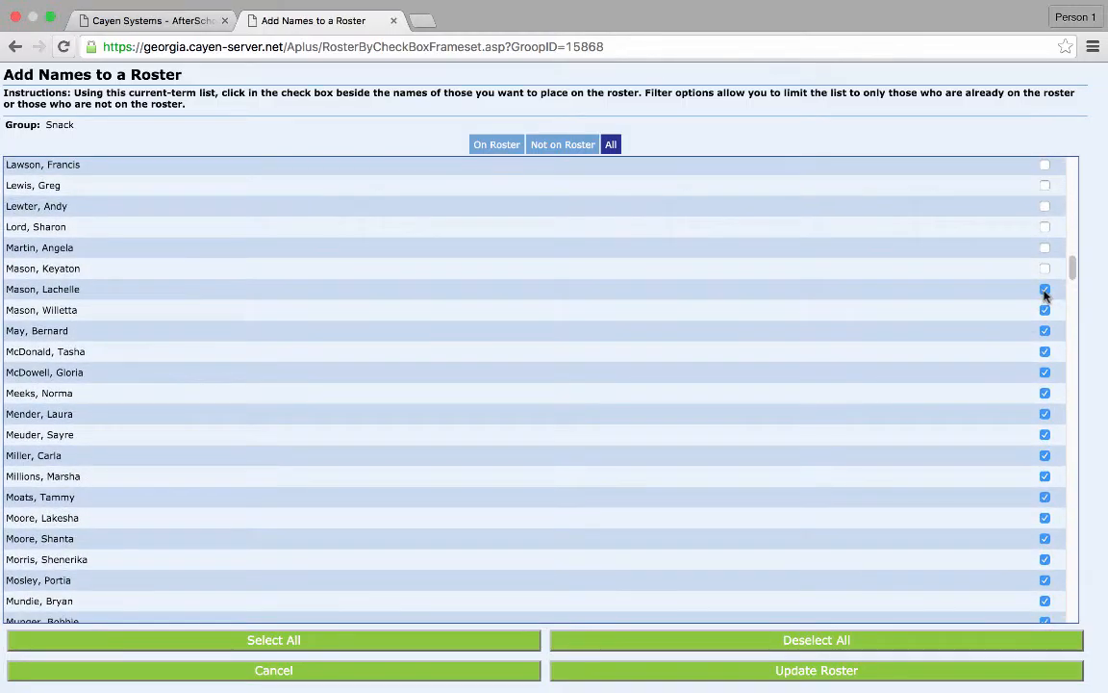
{"action": "left_click", "coordinate": [1044, 290]}
{"action": "left_click", "coordinate": [1045, 330]}
{"action": "left_click", "coordinate": [1045, 351]}
{"action": "left_click", "coordinate": [1045, 454]}
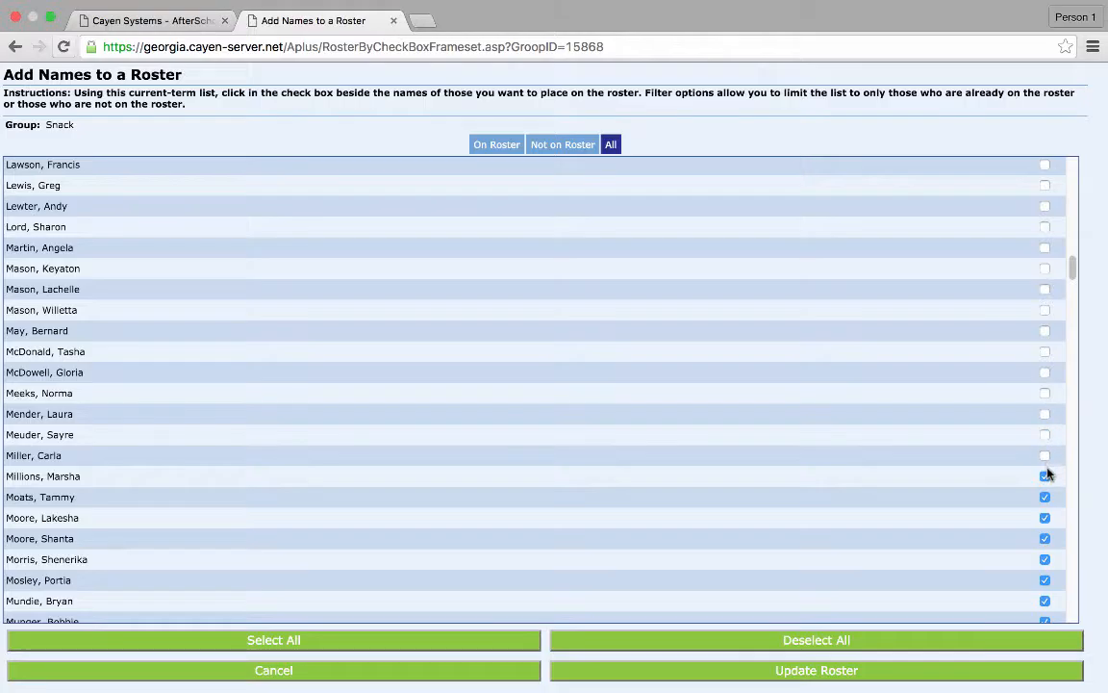
{"action": "left_click", "coordinate": [1046, 539]}
{"action": "left_click", "coordinate": [1046, 559]}
- Uncheck the ungraded names running through the late M, N, P and early R entries
{"action": "scroll", "coordinate": [910, 529], "scroll_direction": "down", "scroll_amount": 5}
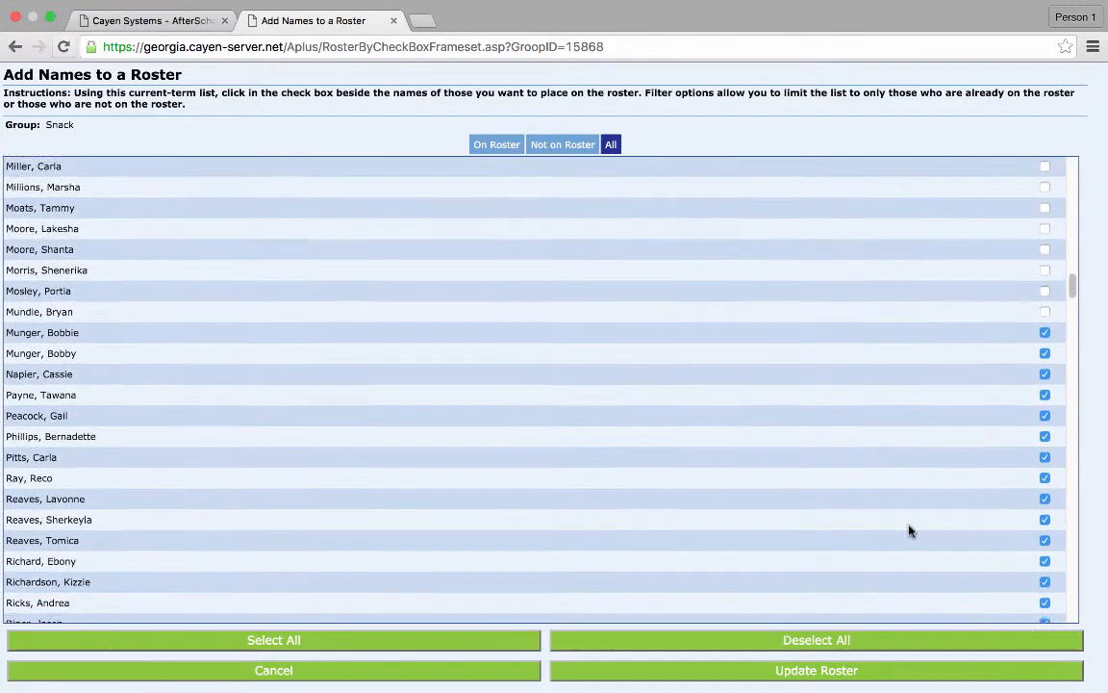
{"action": "left_click", "coordinate": [1045, 232]}
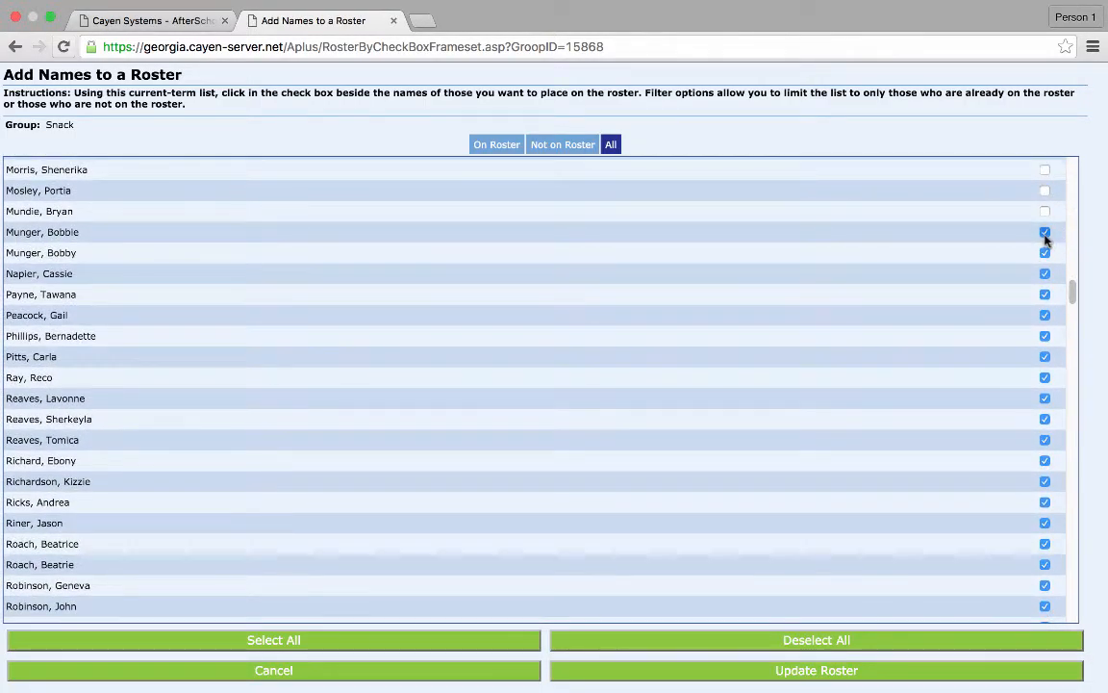
{"action": "left_click", "coordinate": [1045, 253]}
{"action": "left_click", "coordinate": [1045, 274]}
{"action": "left_click", "coordinate": [1044, 295]}
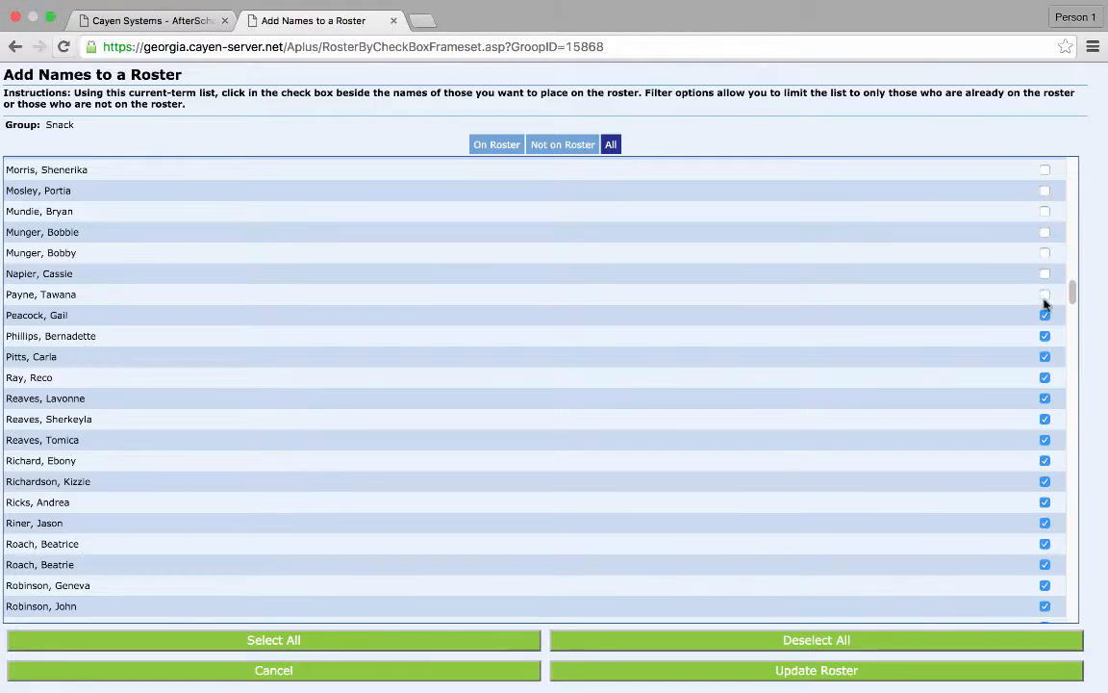
{"action": "left_click", "coordinate": [1044, 316]}
{"action": "left_click", "coordinate": [1045, 336]}
{"action": "left_click", "coordinate": [1045, 357]}
{"action": "left_click", "coordinate": [1045, 377]}
{"action": "left_click", "coordinate": [1045, 419]}
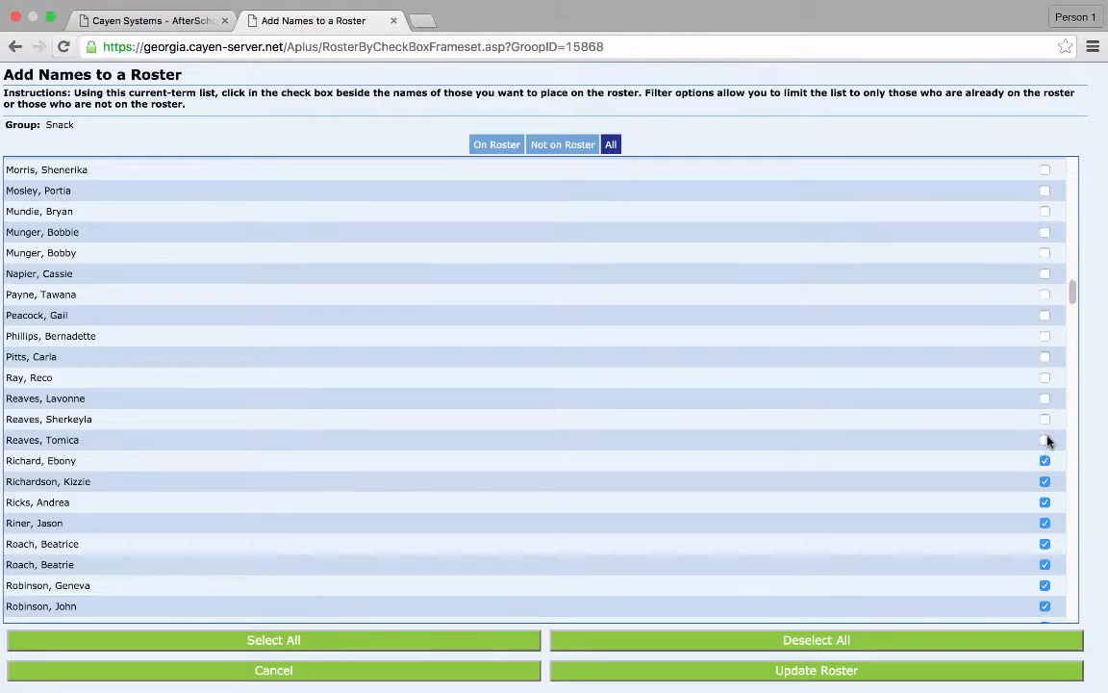
- Continue unchecking the ungraded names among the remaining R entries
{"action": "left_click", "coordinate": [1045, 440]}
{"action": "left_click", "coordinate": [1045, 461]}
{"action": "left_click", "coordinate": [1045, 481]}
{"action": "left_click", "coordinate": [1045, 503]}
{"action": "left_click", "coordinate": [1045, 522]}
{"action": "left_click", "coordinate": [1045, 544]}
{"action": "left_click", "coordinate": [1045, 565]}
{"action": "left_click", "coordinate": [1044, 585]}
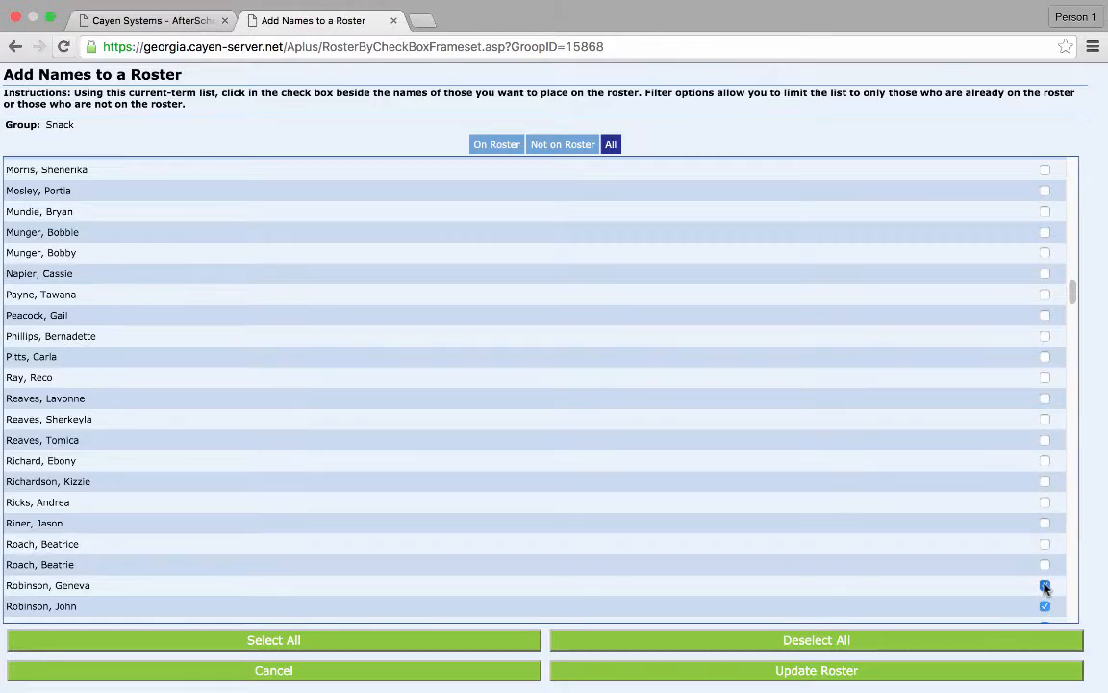
{"action": "left_click", "coordinate": [1045, 606]}
- Uncheck the next ungraded R names and the early S names
{"action": "scroll", "coordinate": [884, 491], "scroll_direction": "down", "scroll_amount": 5}
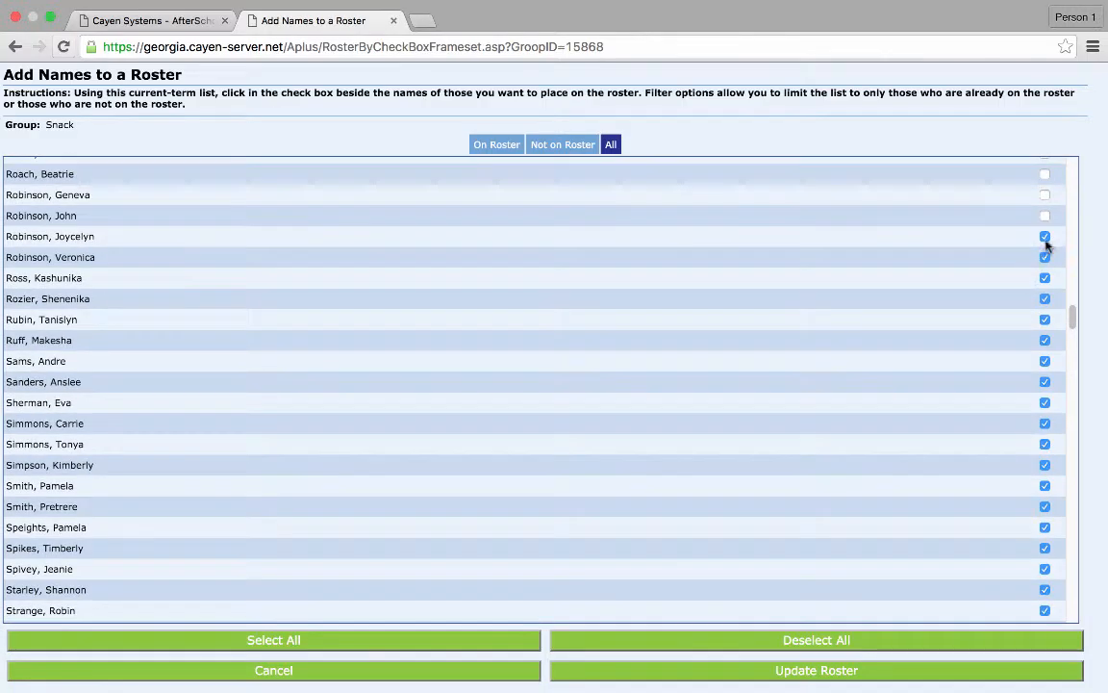
{"action": "left_click", "coordinate": [1045, 237]}
{"action": "left_click", "coordinate": [1045, 257]}
{"action": "left_click", "coordinate": [1045, 278]}
{"action": "left_click", "coordinate": [1045, 299]}
{"action": "left_click", "coordinate": [1045, 319]}
{"action": "left_click", "coordinate": [1045, 340]}
{"action": "left_click", "coordinate": [1045, 361]}
{"action": "left_click", "coordinate": [1045, 382]}
{"action": "left_click", "coordinate": [1045, 402]}
{"action": "left_click", "coordinate": [1045, 423]}
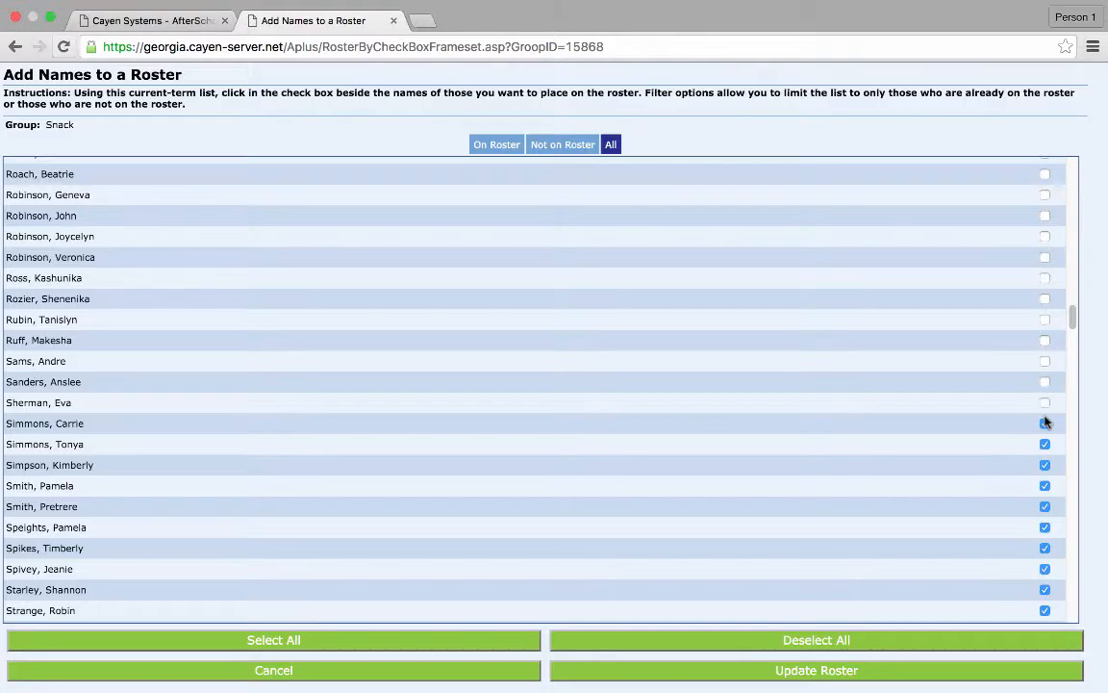
- Uncheck the remaining ungraded S names
{"action": "left_click", "coordinate": [1045, 443]}
{"action": "left_click", "coordinate": [1045, 485]}
{"action": "left_click", "coordinate": [1045, 506]}
{"action": "left_click", "coordinate": [1044, 547]}
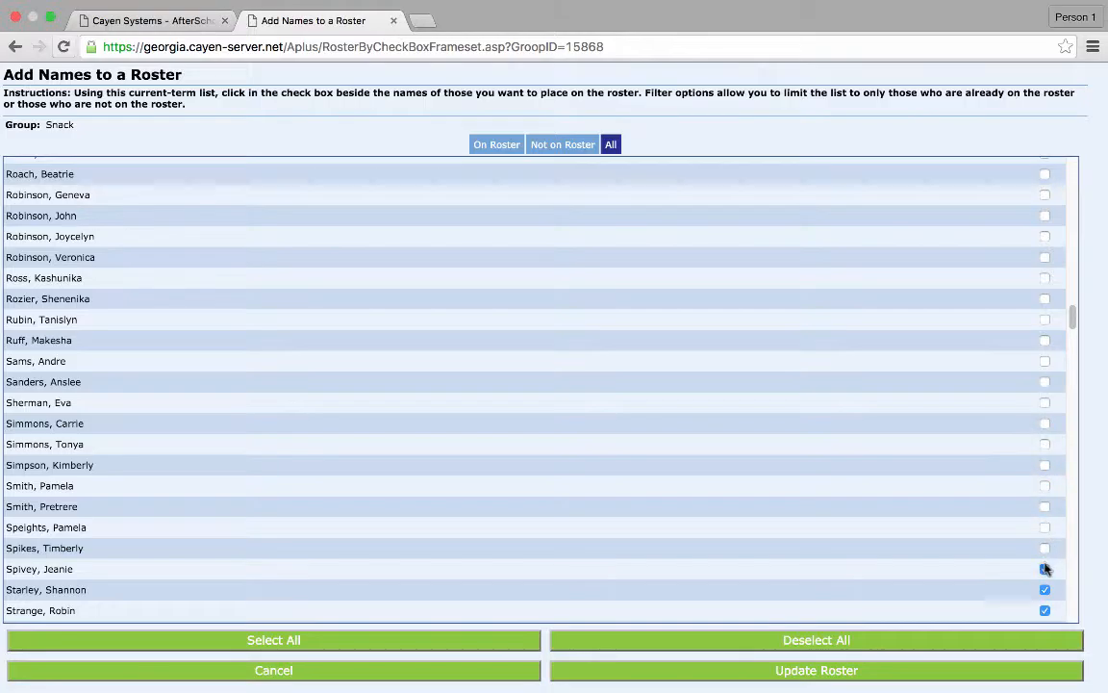
{"action": "left_click", "coordinate": [1045, 568]}
{"action": "left_click", "coordinate": [1044, 590]}
{"action": "left_click", "coordinate": [1045, 609]}
- Uncheck the ungraded T names and the early W names
{"action": "scroll", "coordinate": [960, 563], "scroll_direction": "down", "scroll_amount": 3}
{"action": "scroll", "coordinate": [960, 564], "scroll_direction": "down", "scroll_amount": 2}
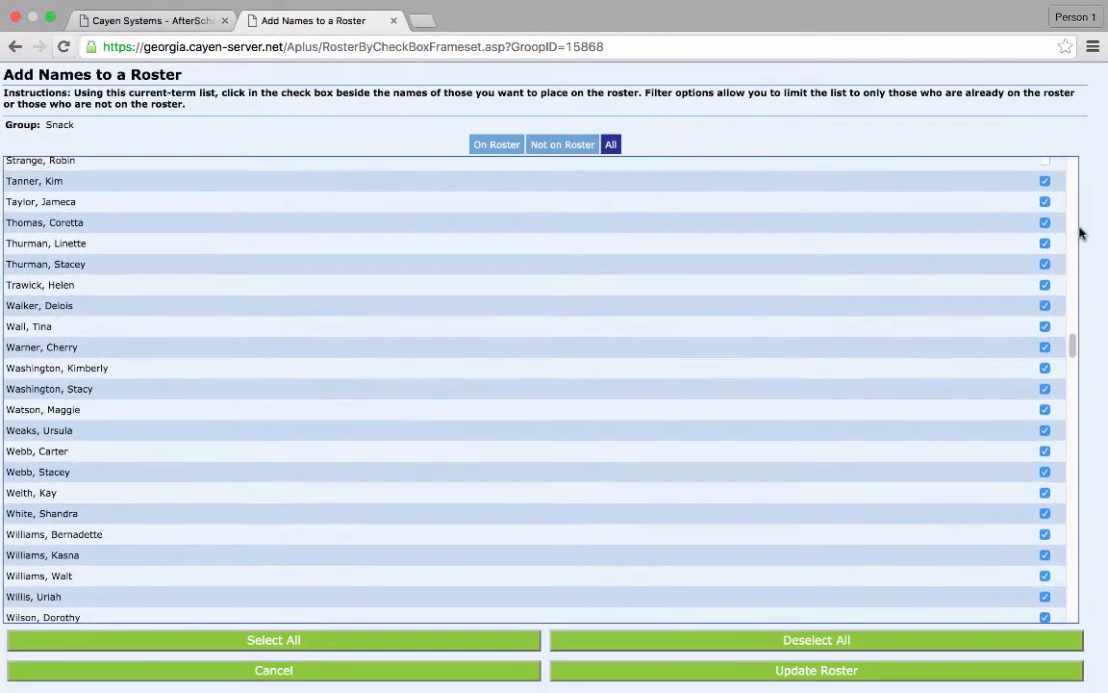
{"action": "left_click", "coordinate": [1045, 202]}
{"action": "left_click", "coordinate": [1045, 222]}
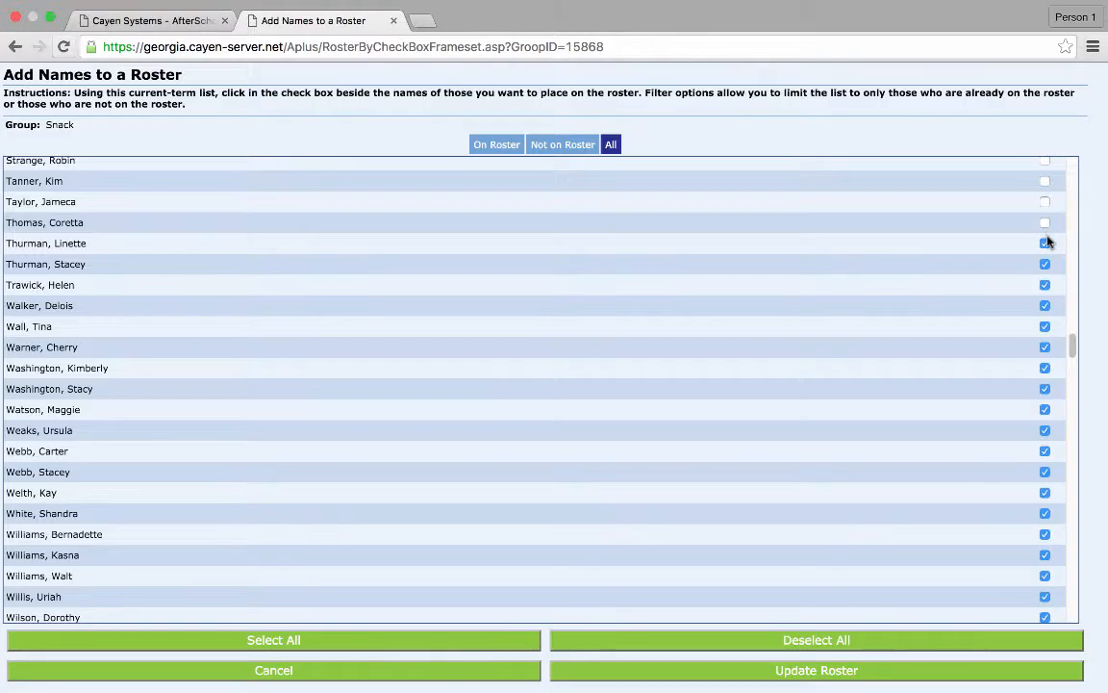
{"action": "left_click", "coordinate": [1044, 305]}
{"action": "left_click", "coordinate": [1045, 326]}
{"action": "left_click", "coordinate": [1044, 347]}
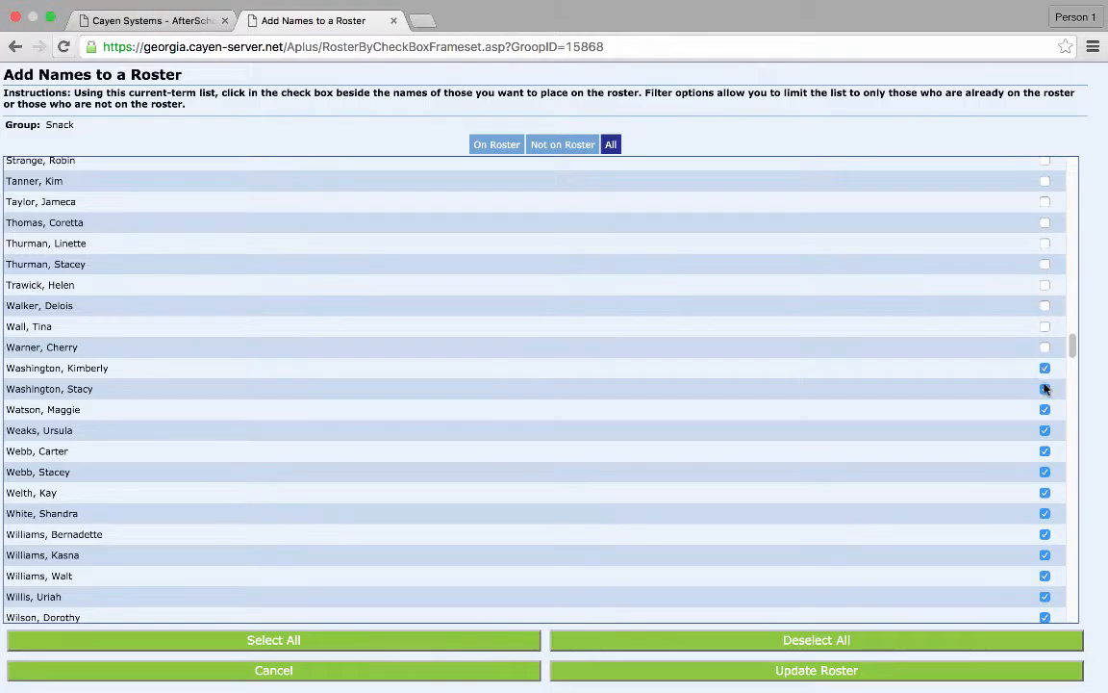
{"action": "left_click", "coordinate": [1045, 368]}
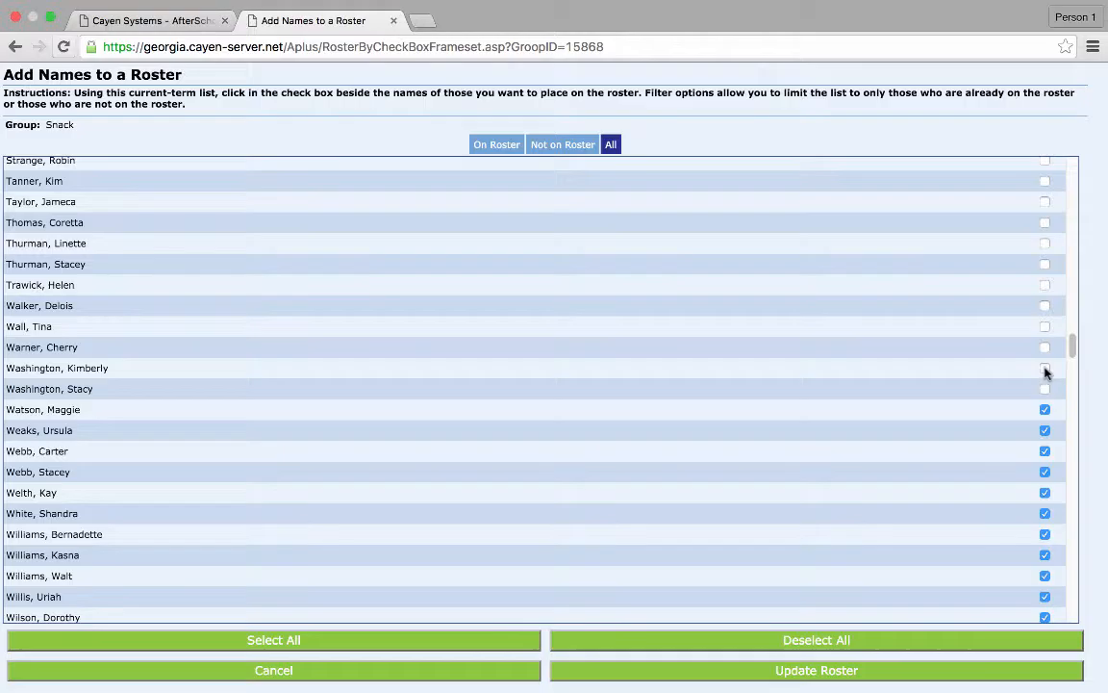
{"action": "left_click", "coordinate": [1044, 430]}
{"action": "left_click", "coordinate": [1044, 451]}
- Uncheck the further ungraded W names
{"action": "left_click", "coordinate": [1045, 472]}
{"action": "left_click", "coordinate": [1045, 492]}
{"action": "left_click", "coordinate": [1044, 512]}
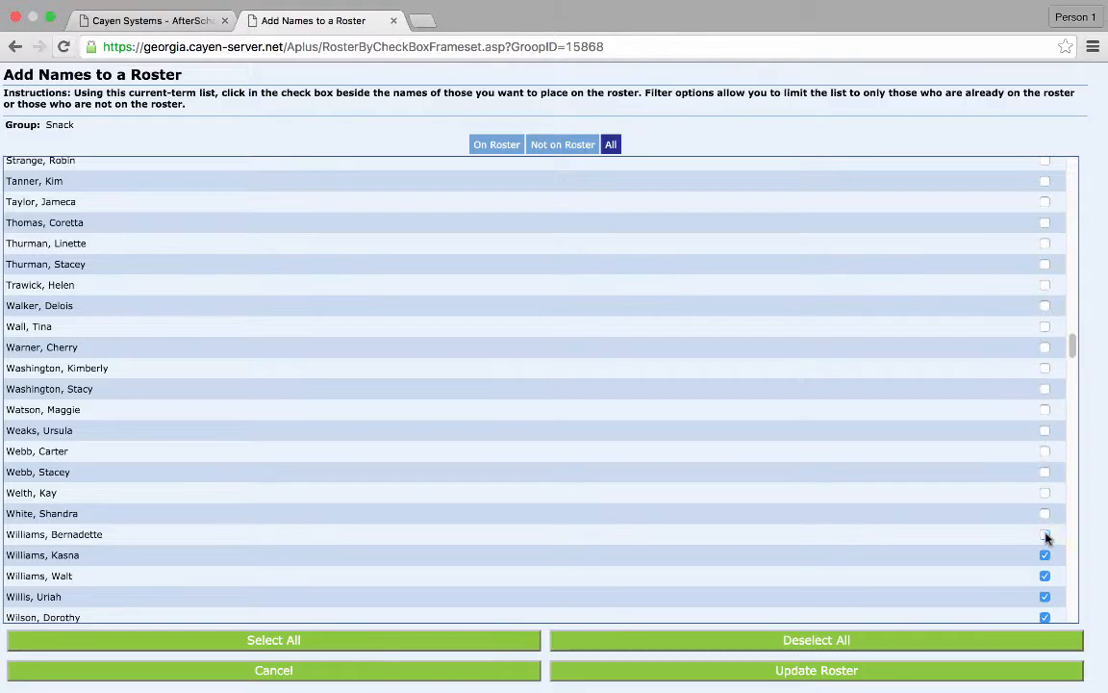
{"action": "left_click", "coordinate": [1045, 597]}
{"action": "left_click", "coordinate": [1045, 617]}
- Uncheck the last ungraded W and Y names, then update the roster
{"action": "scroll", "coordinate": [940, 495], "scroll_direction": "down", "scroll_amount": 2}
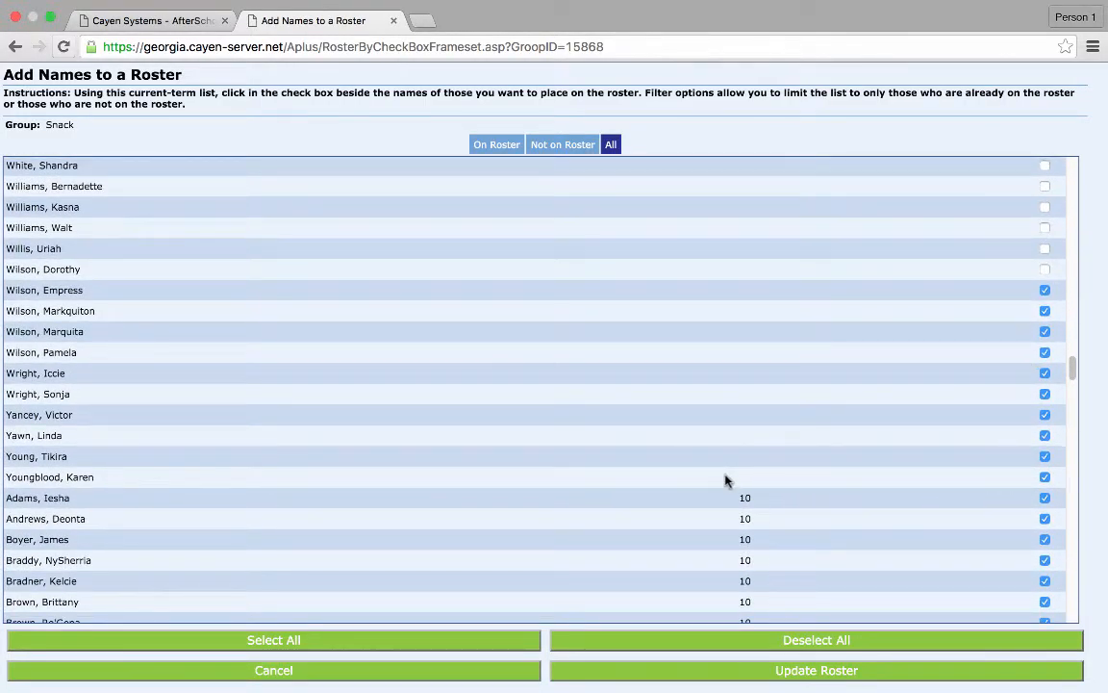
{"action": "left_click", "coordinate": [1048, 473]}
{"action": "left_click", "coordinate": [1046, 458]}
{"action": "left_click", "coordinate": [1045, 415]}
{"action": "left_click", "coordinate": [1045, 393]}
{"action": "left_click", "coordinate": [1045, 374]}
{"action": "left_click", "coordinate": [1045, 352]}
{"action": "left_click", "coordinate": [1045, 290]}
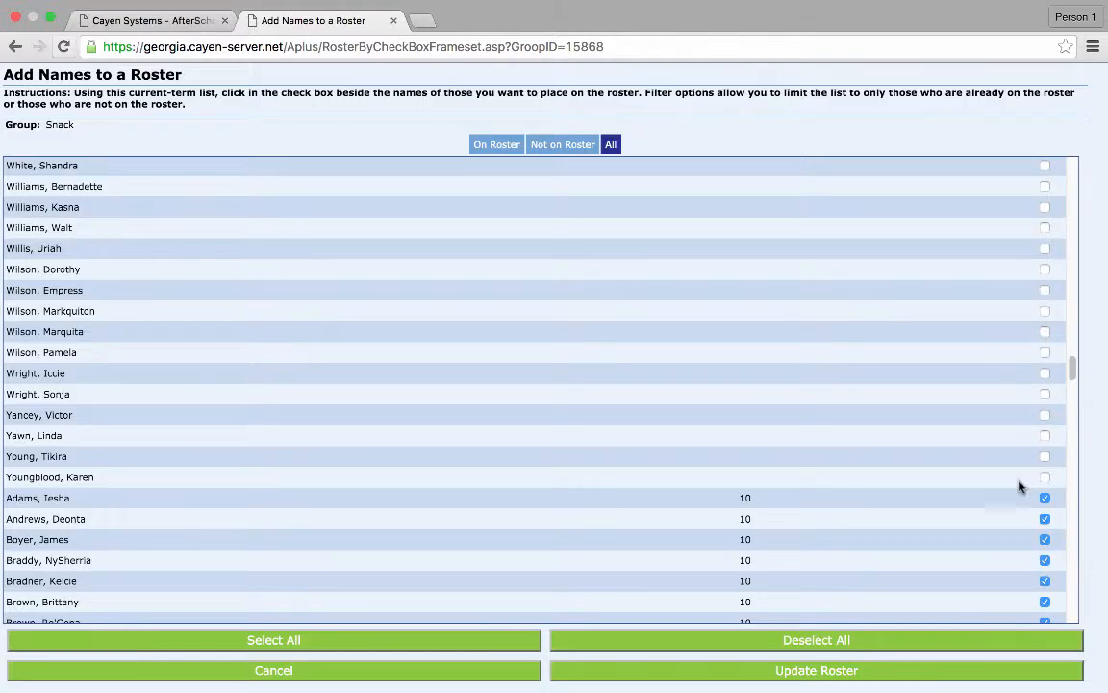
{"action": "left_click", "coordinate": [1045, 497]}
{"action": "left_click", "coordinate": [862, 671]}
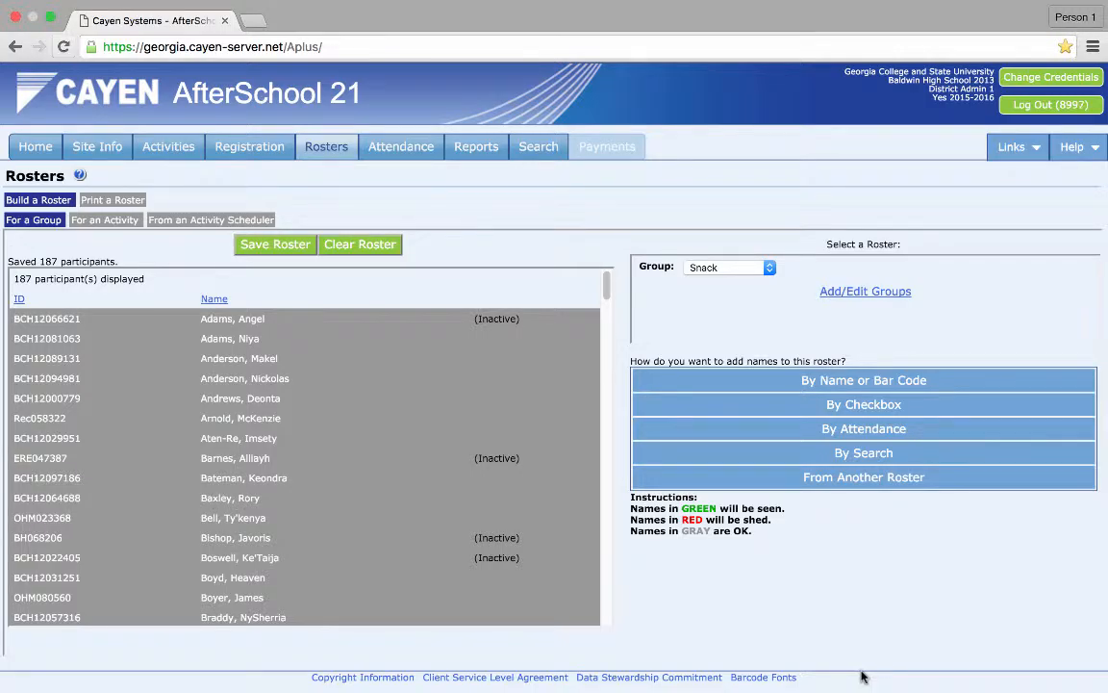
- Mark the inactive participants in the A and B sections of the saved roster to be shed
{"action": "left_click", "coordinate": [518, 328]}
{"action": "left_click", "coordinate": [499, 464]}
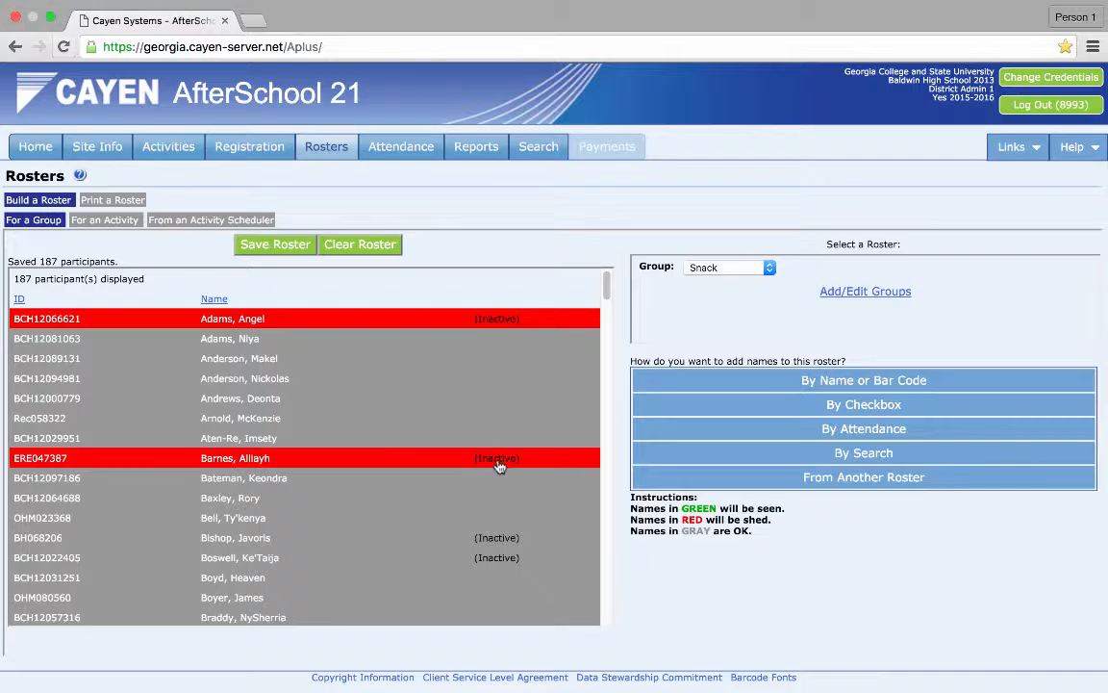
{"action": "left_click", "coordinate": [497, 539]}
{"action": "left_click", "coordinate": [502, 560]}
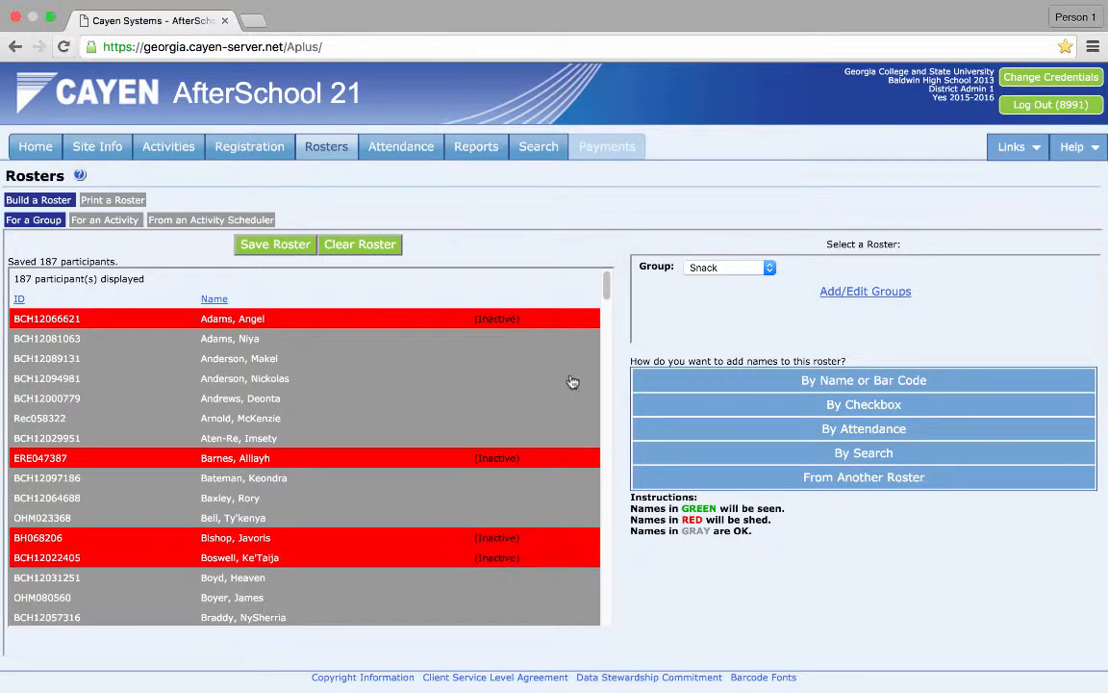
{"action": "left_click_drag", "start_coordinate": [608, 286], "coordinate": [608, 309]}
{"action": "left_click", "coordinate": [503, 347]}
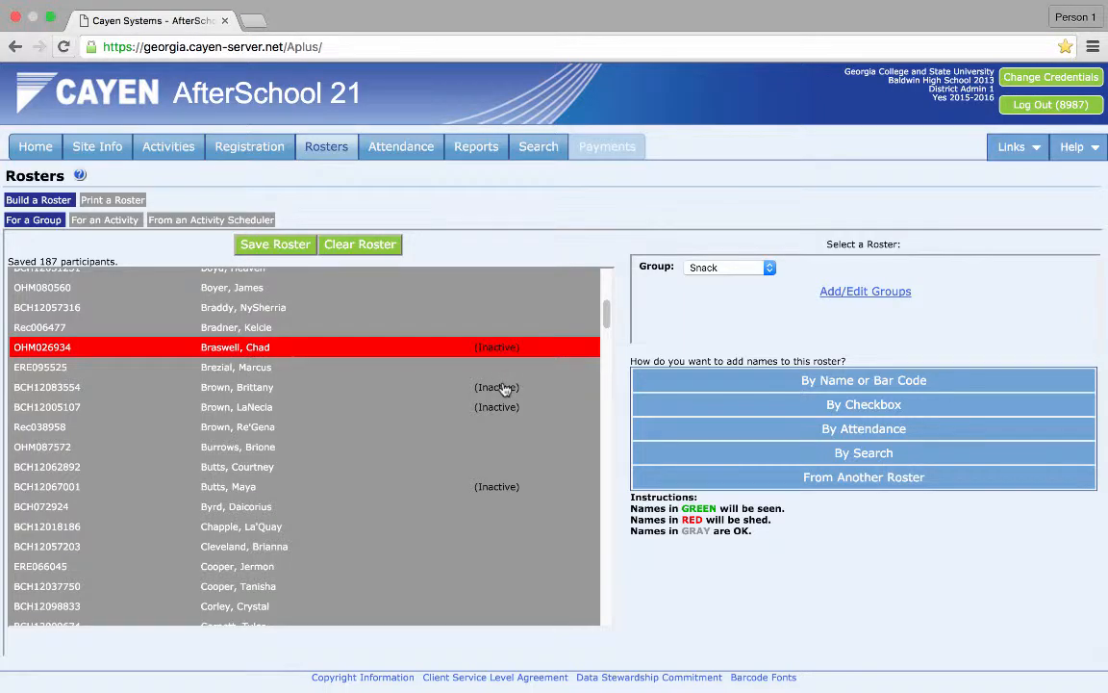
{"action": "left_click", "coordinate": [503, 387]}
{"action": "left_click", "coordinate": [507, 407]}
{"action": "left_click", "coordinate": [512, 487]}
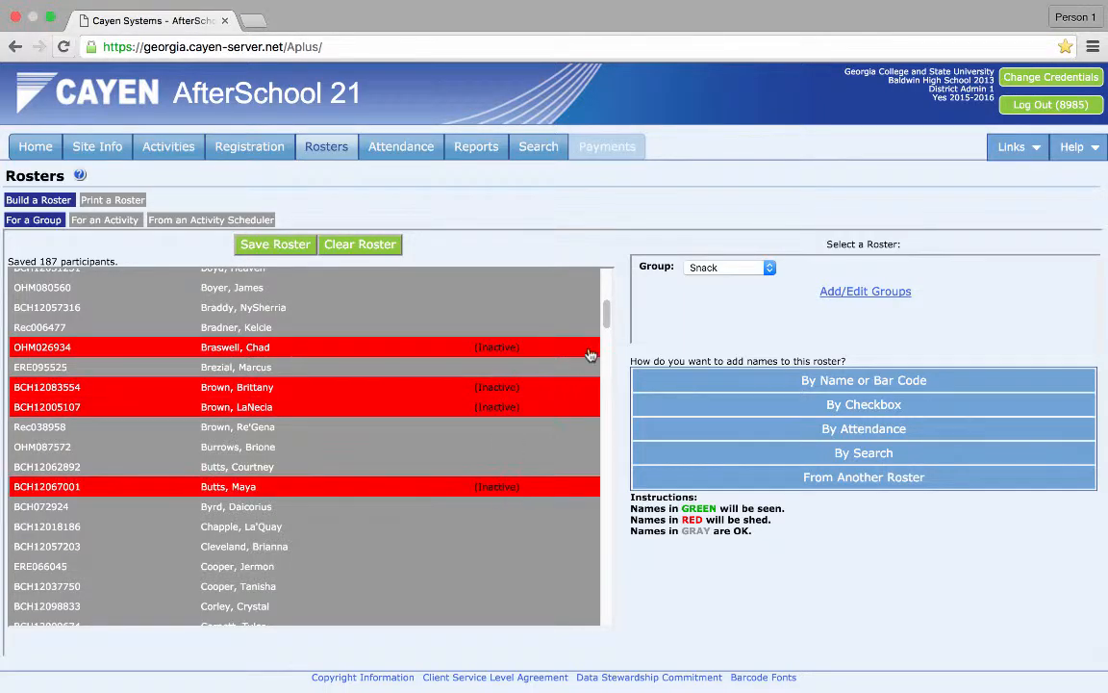
- Mark the inactive participants in the D and F sections to be shed
{"action": "left_click_drag", "start_coordinate": [606, 315], "coordinate": [607, 344]}
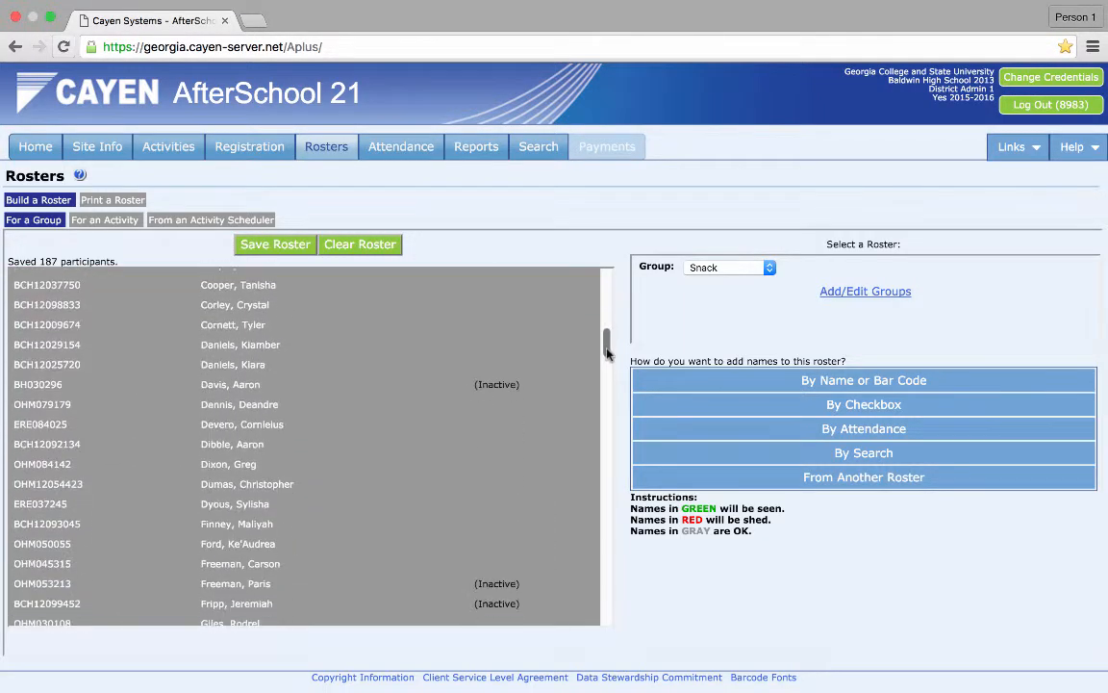
{"action": "left_click", "coordinate": [508, 384]}
{"action": "left_click", "coordinate": [505, 582]}
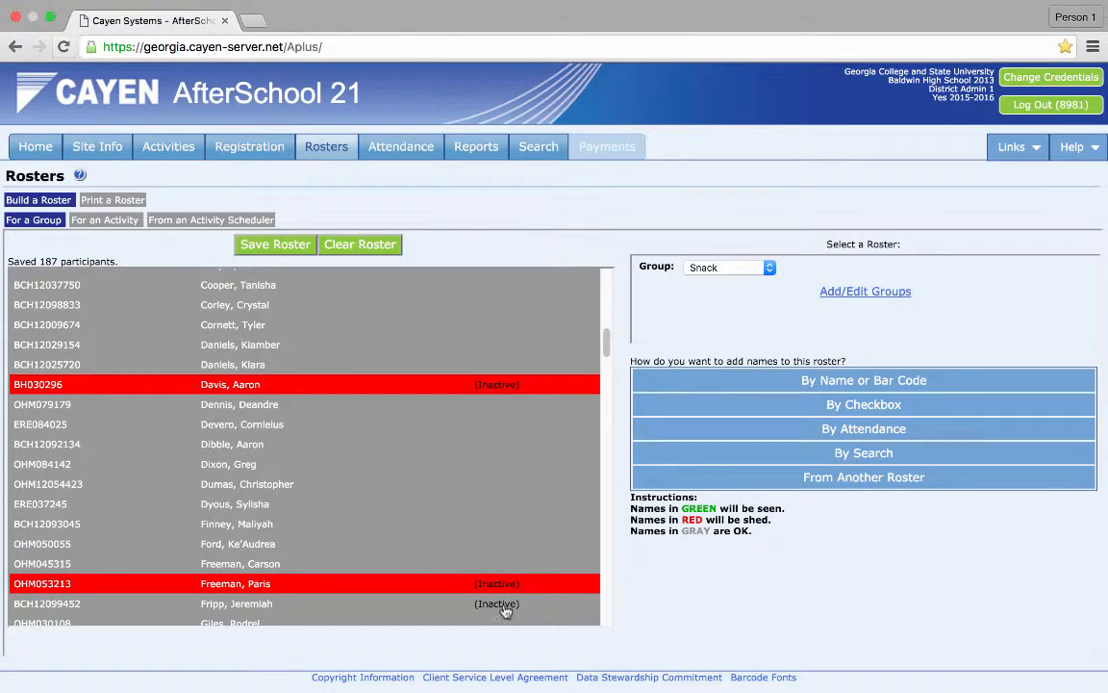
{"action": "left_click", "coordinate": [506, 603]}
- Mark the inactive participants in the H section to be shed
{"action": "left_click_drag", "start_coordinate": [609, 353], "coordinate": [608, 395]}
{"action": "left_click", "coordinate": [512, 388]}
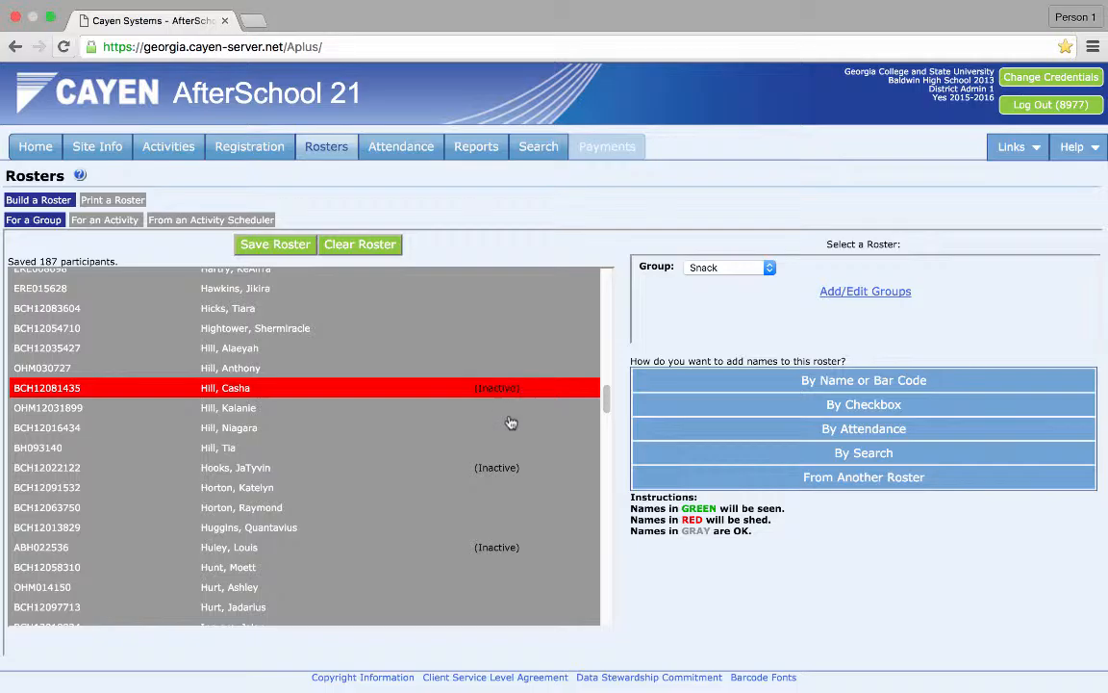
{"action": "left_click", "coordinate": [507, 487]}
{"action": "left_click", "coordinate": [507, 545]}
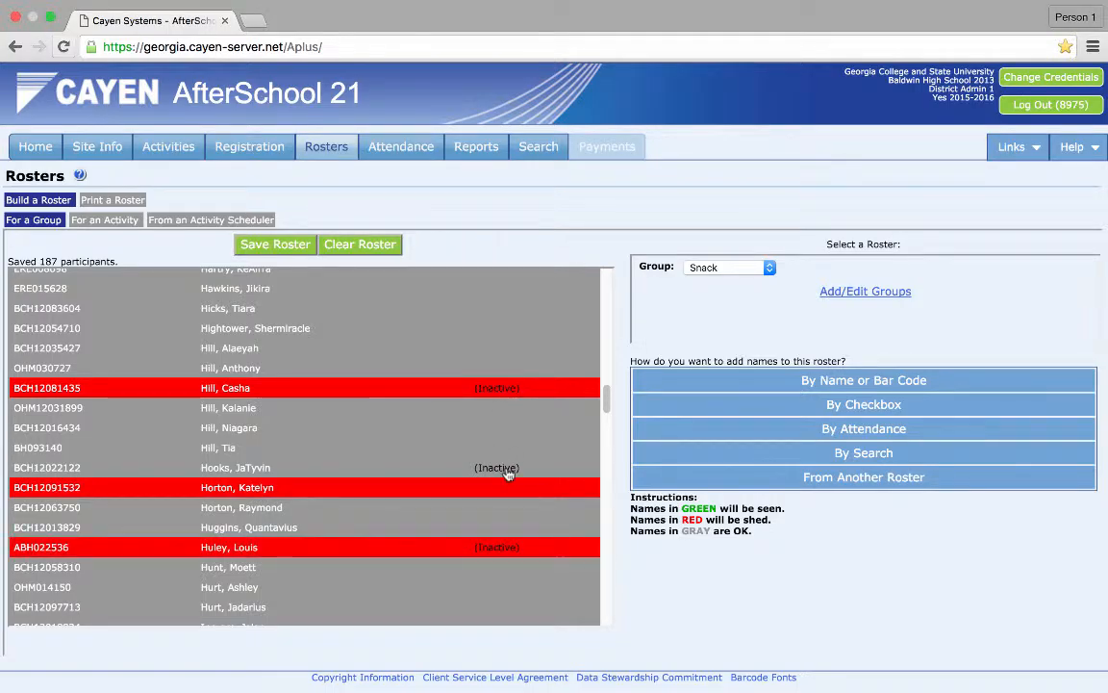
{"action": "left_click", "coordinate": [511, 481]}
{"action": "left_click", "coordinate": [512, 470]}
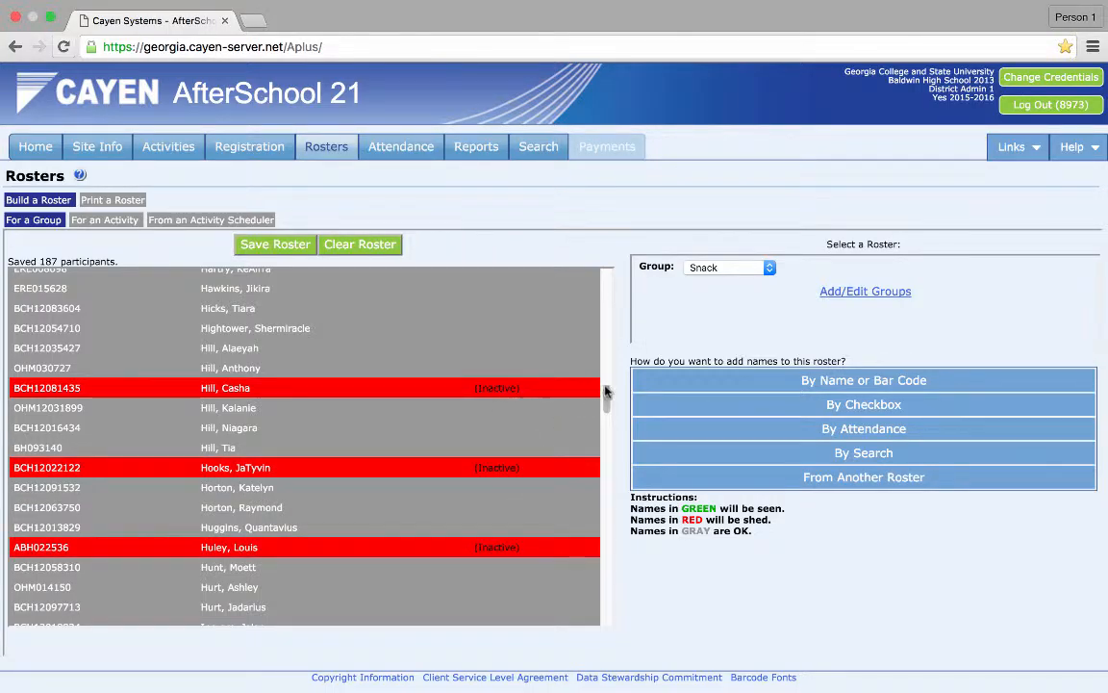
- Mark the inactive participants in the J and K sections to be shed
{"action": "left_click_drag", "start_coordinate": [607, 397], "coordinate": [608, 420]}
{"action": "left_click", "coordinate": [515, 402]}
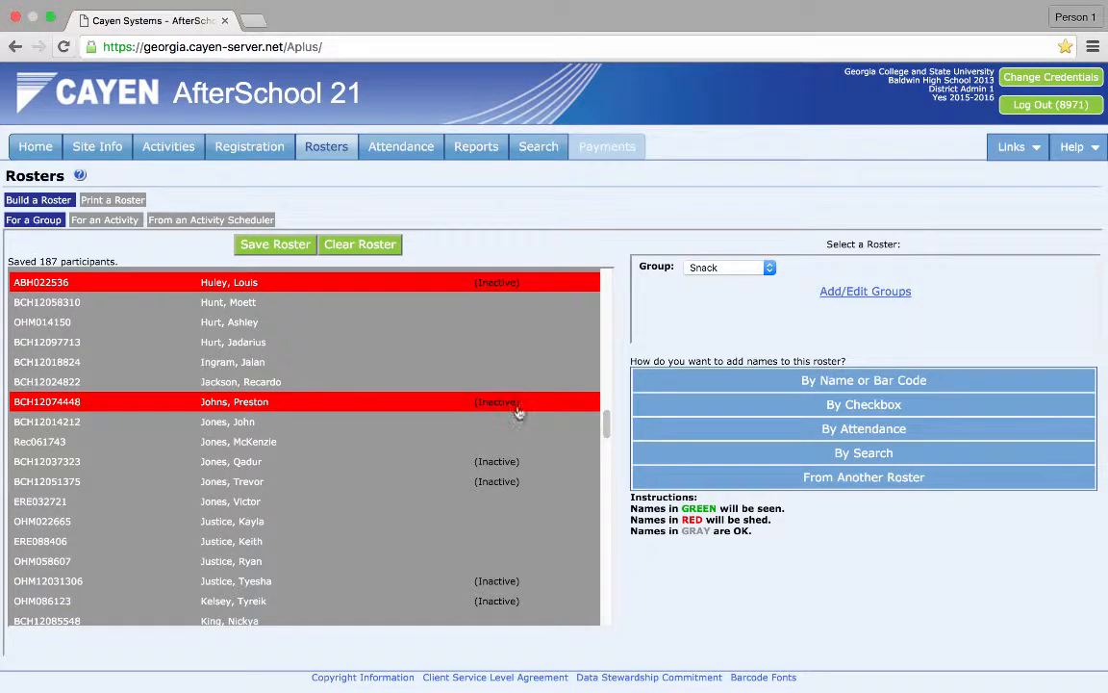
{"action": "left_click", "coordinate": [516, 464]}
{"action": "left_click", "coordinate": [514, 481]}
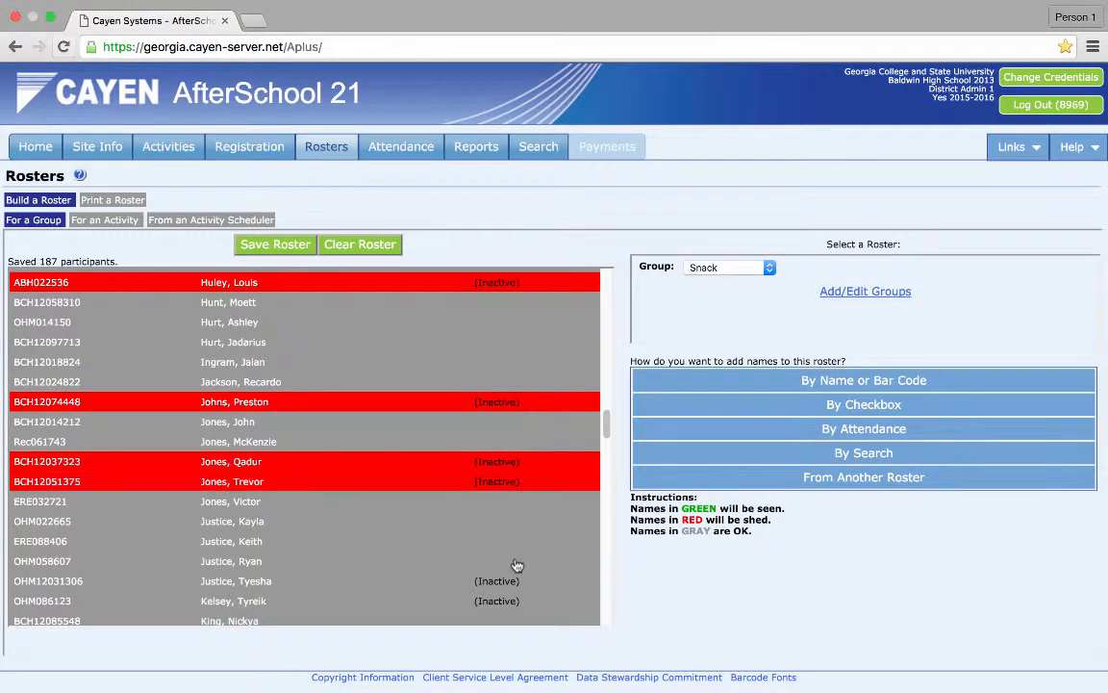
{"action": "left_click", "coordinate": [514, 580]}
{"action": "left_click", "coordinate": [512, 601]}
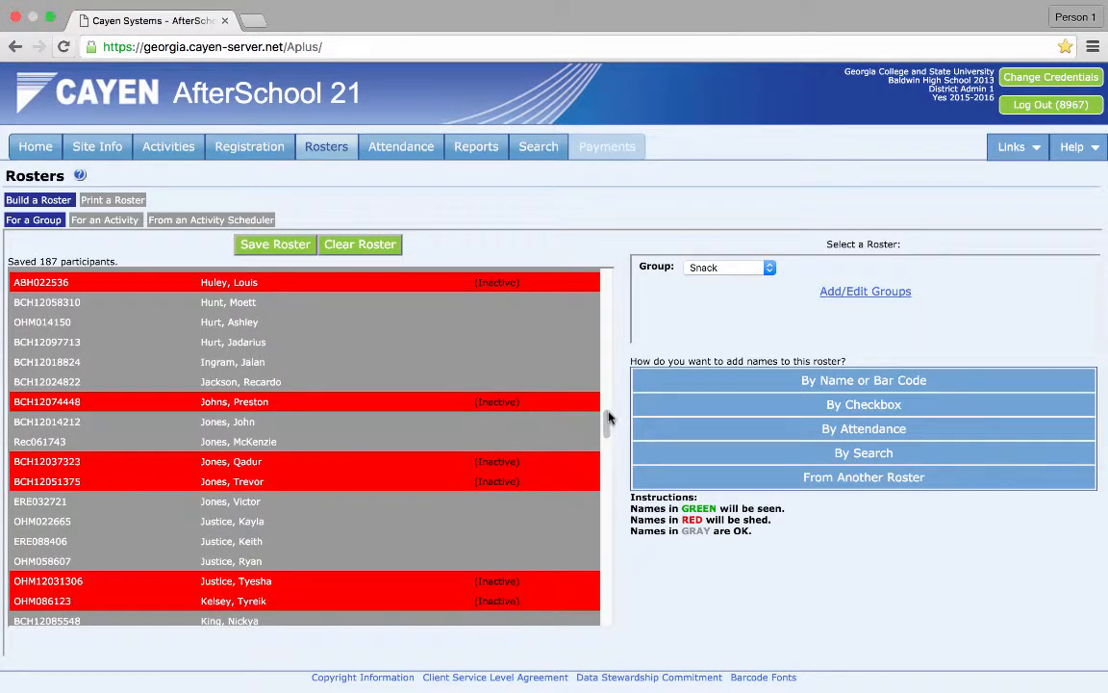
- Mark the inactive participants in the L and M sections to be shed
{"action": "left_click_drag", "start_coordinate": [608, 421], "coordinate": [608, 448]}
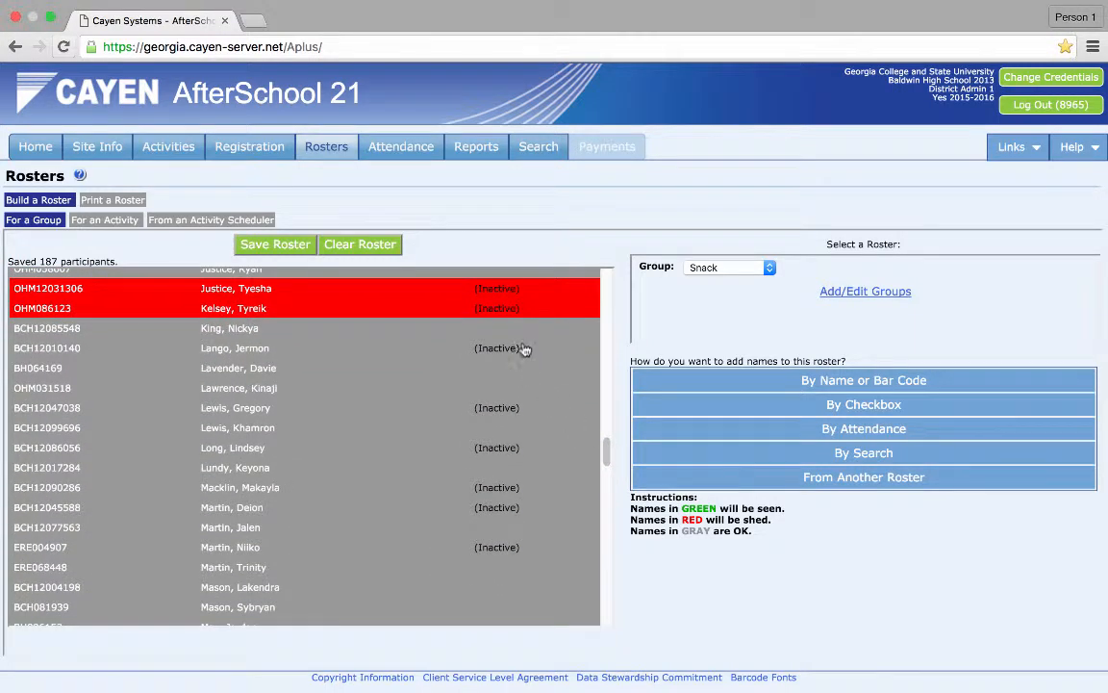
{"action": "left_click", "coordinate": [486, 349]}
{"action": "left_click", "coordinate": [505, 414]}
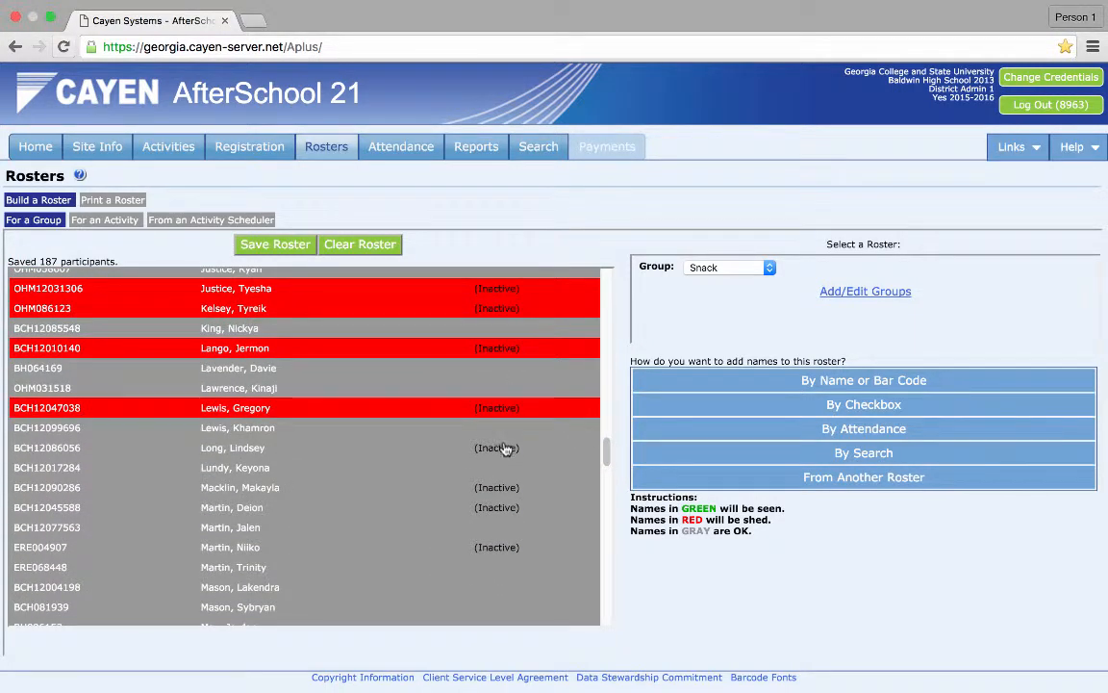
{"action": "left_click", "coordinate": [507, 448]}
{"action": "left_click", "coordinate": [510, 488]}
{"action": "left_click", "coordinate": [510, 507]}
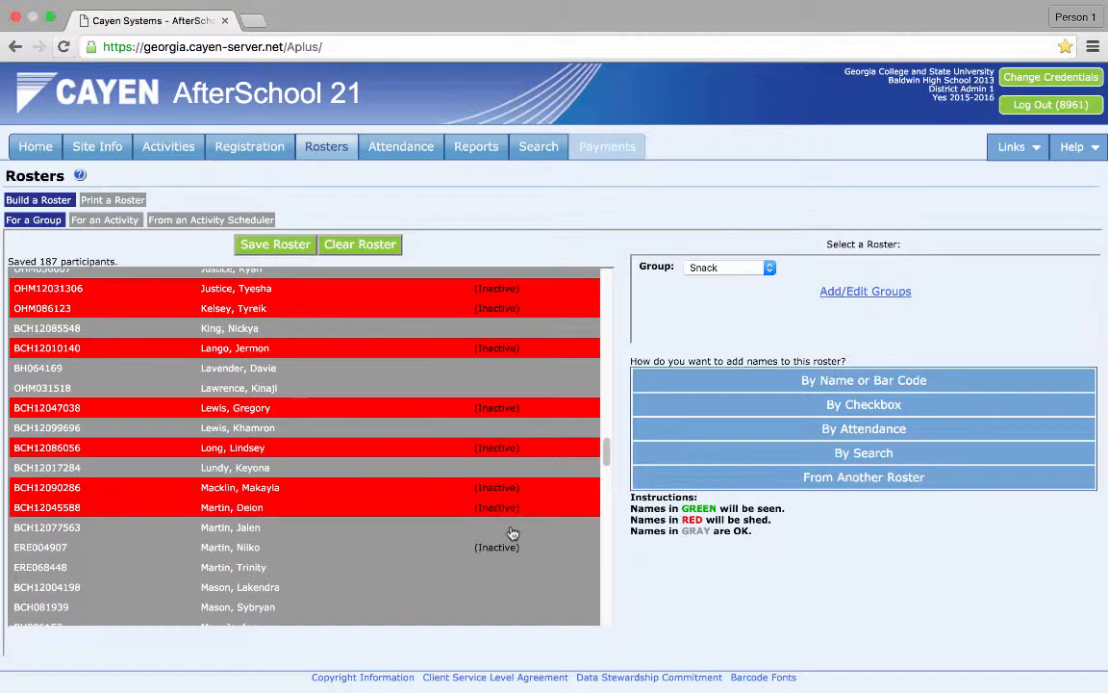
{"action": "left_click", "coordinate": [510, 546]}
- Mark the inactive participants from May through Pearson in the M, O and P sections to be shed
{"action": "scroll", "coordinate": [605, 451], "scroll_direction": "down", "scroll_amount": 5}
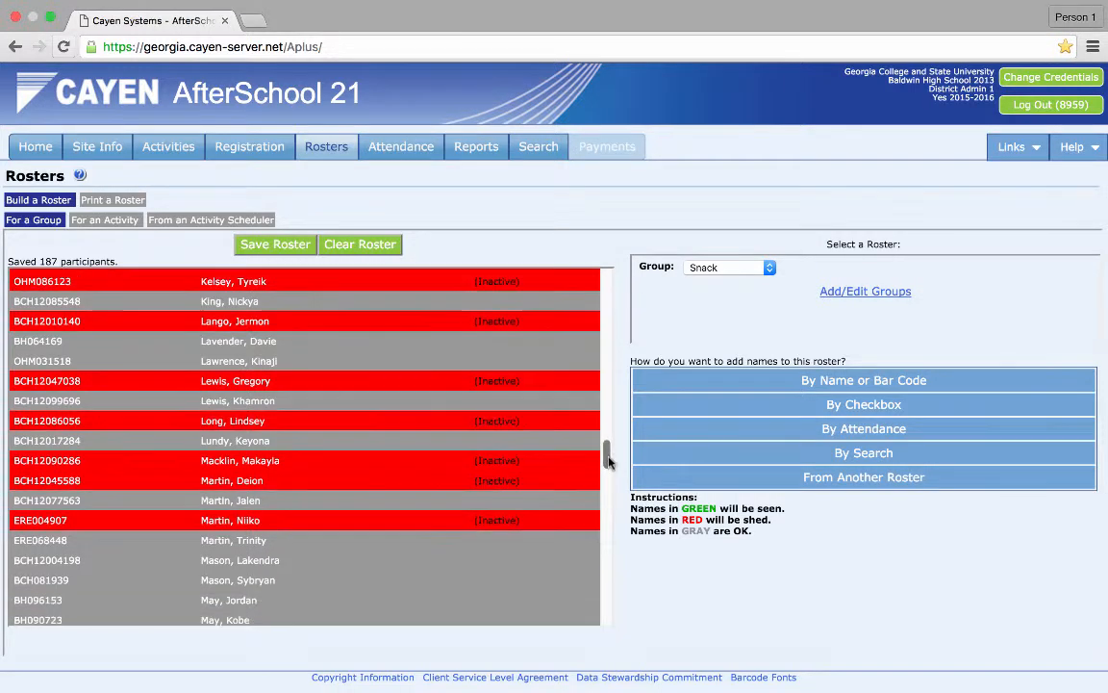
{"action": "left_click", "coordinate": [511, 358]}
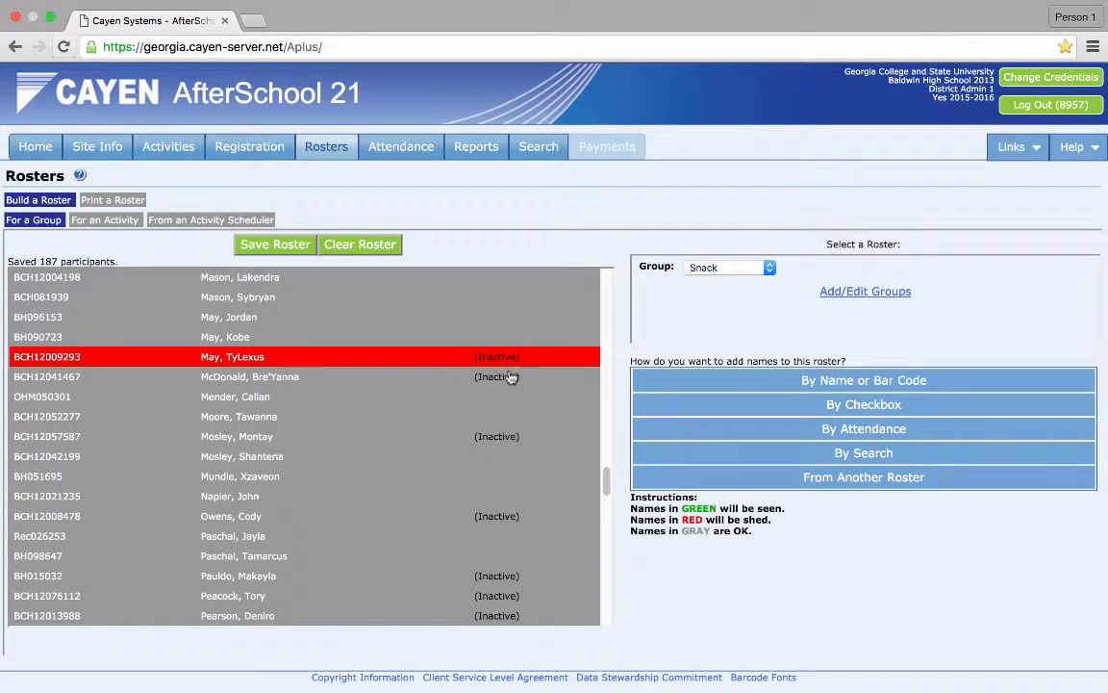
{"action": "left_click", "coordinate": [510, 376]}
{"action": "left_click", "coordinate": [511, 436]}
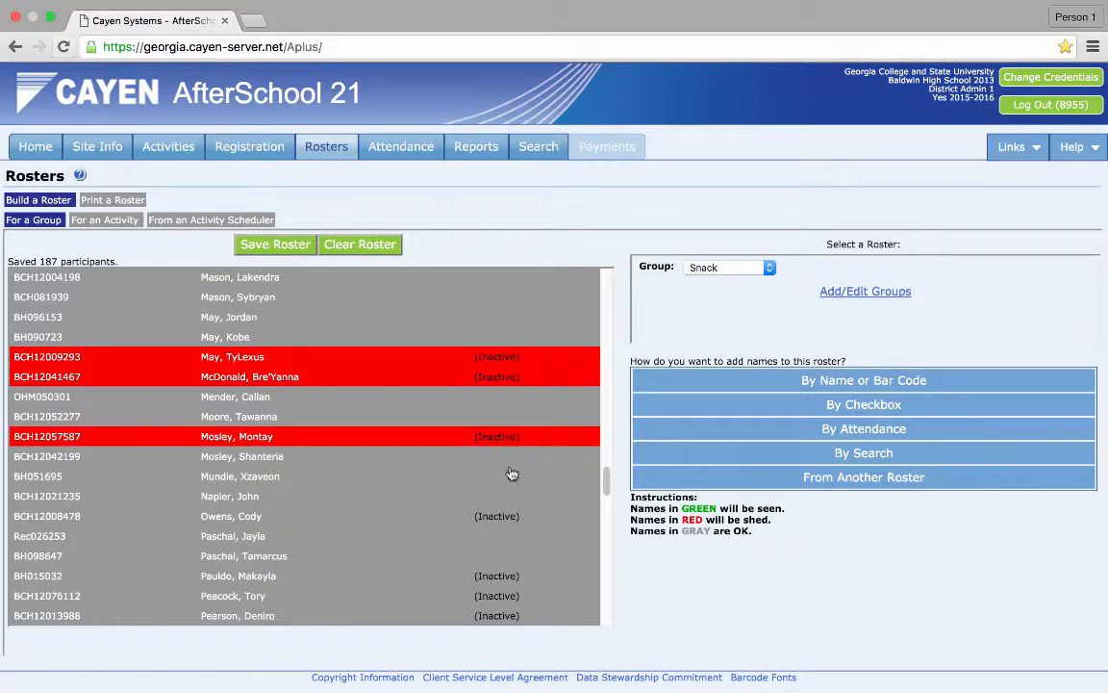
{"action": "left_click", "coordinate": [509, 516]}
{"action": "left_click", "coordinate": [510, 576]}
{"action": "left_click", "coordinate": [508, 596]}
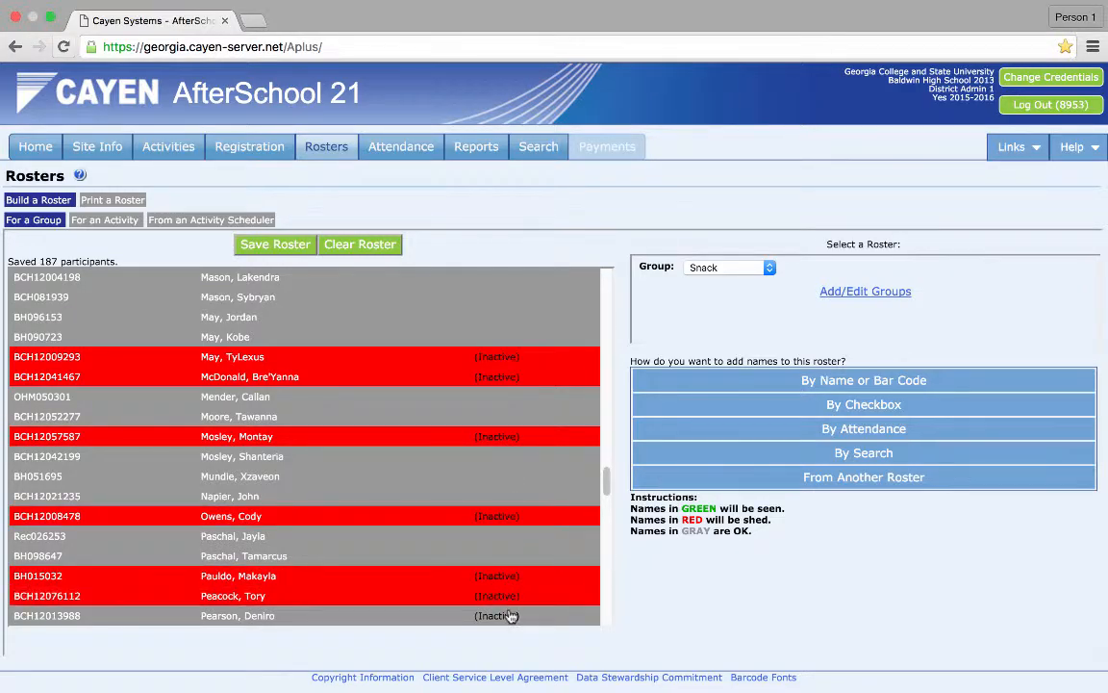
{"action": "left_click", "coordinate": [508, 614]}
- Mark the inactive and not-registered participants in the S and T sections to be shed
{"action": "left_click_drag", "start_coordinate": [606, 475], "coordinate": [614, 539]}
{"action": "left_click", "coordinate": [517, 397]}
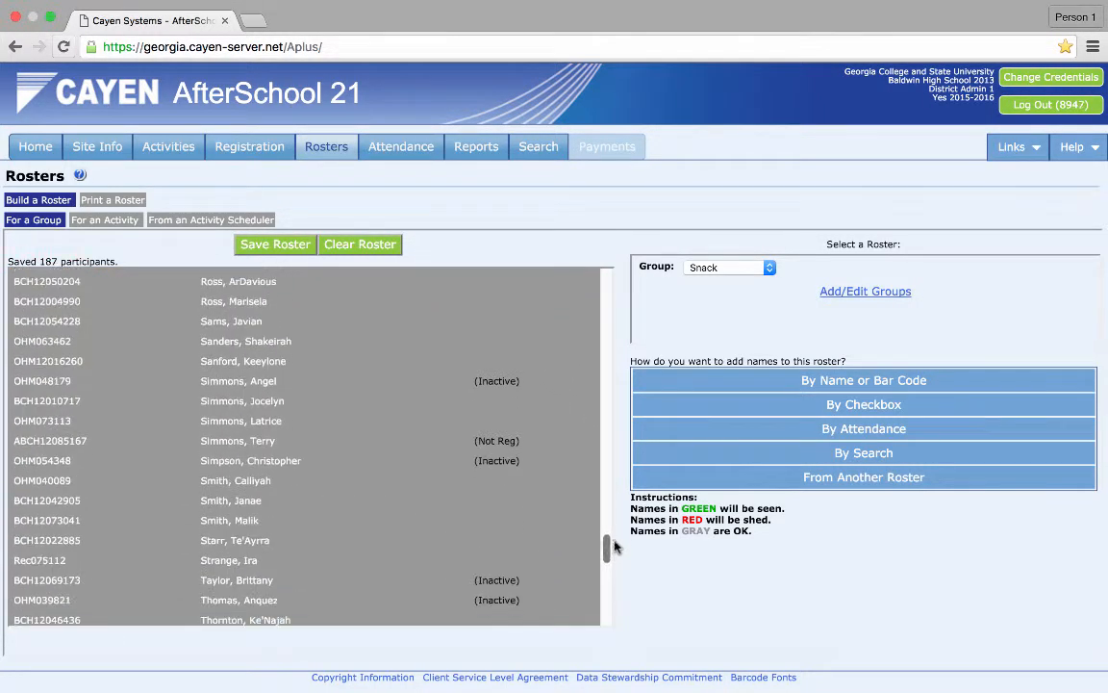
{"action": "left_click", "coordinate": [509, 381]}
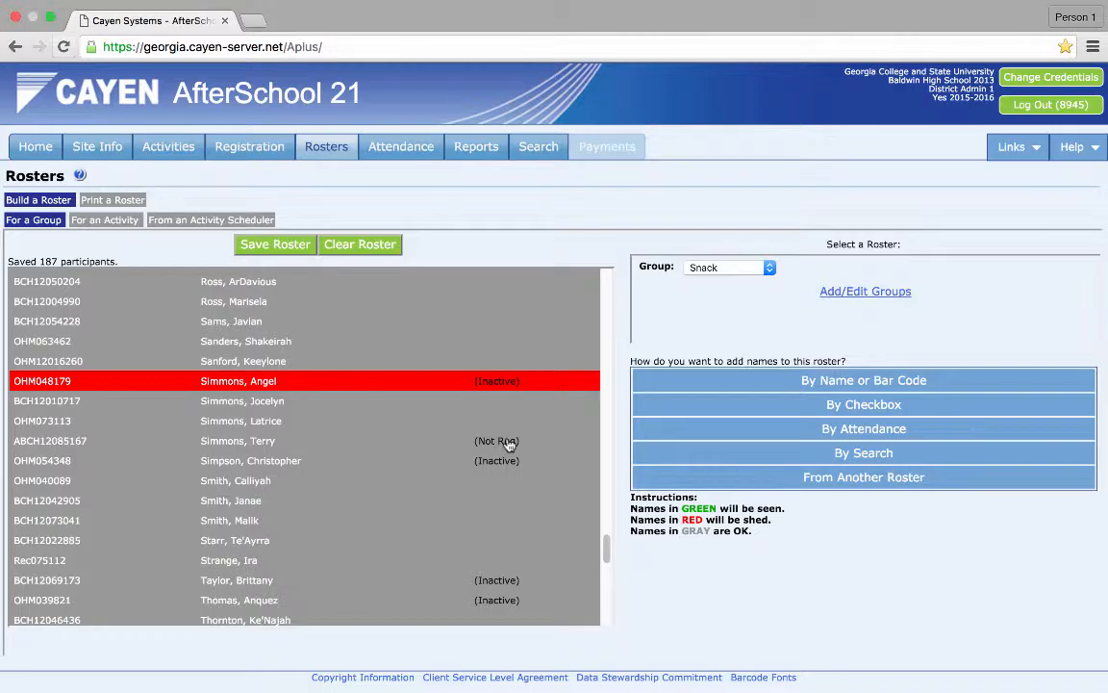
{"action": "left_click", "coordinate": [509, 443]}
{"action": "left_click", "coordinate": [511, 463]}
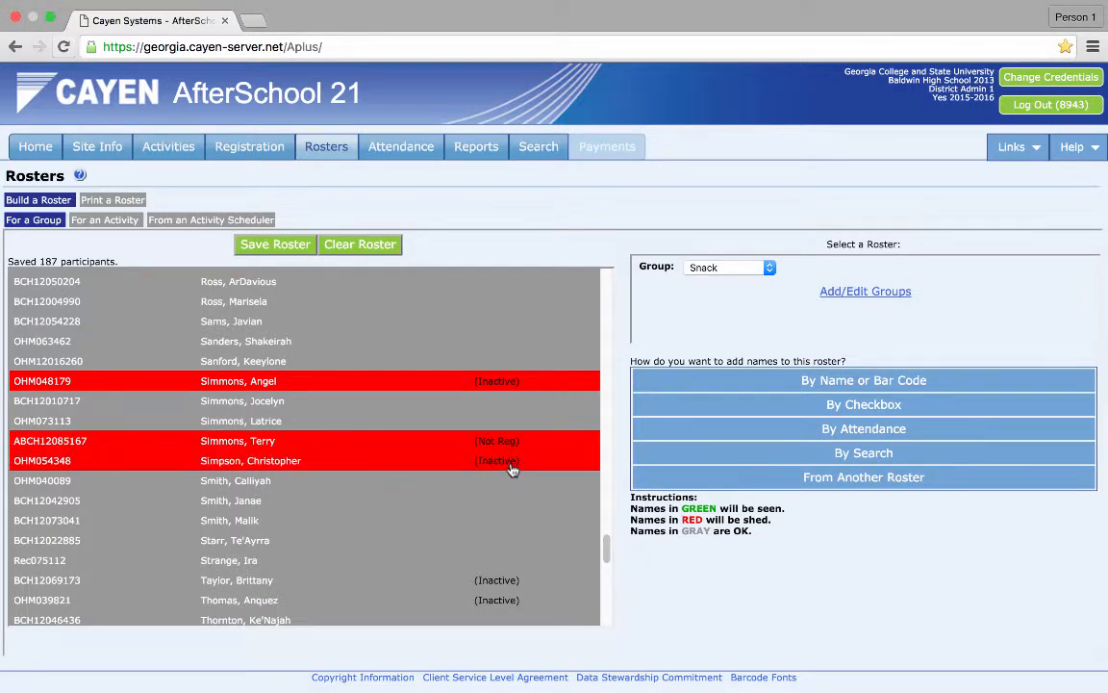
{"action": "left_click", "coordinate": [511, 581]}
{"action": "left_click", "coordinate": [510, 600]}
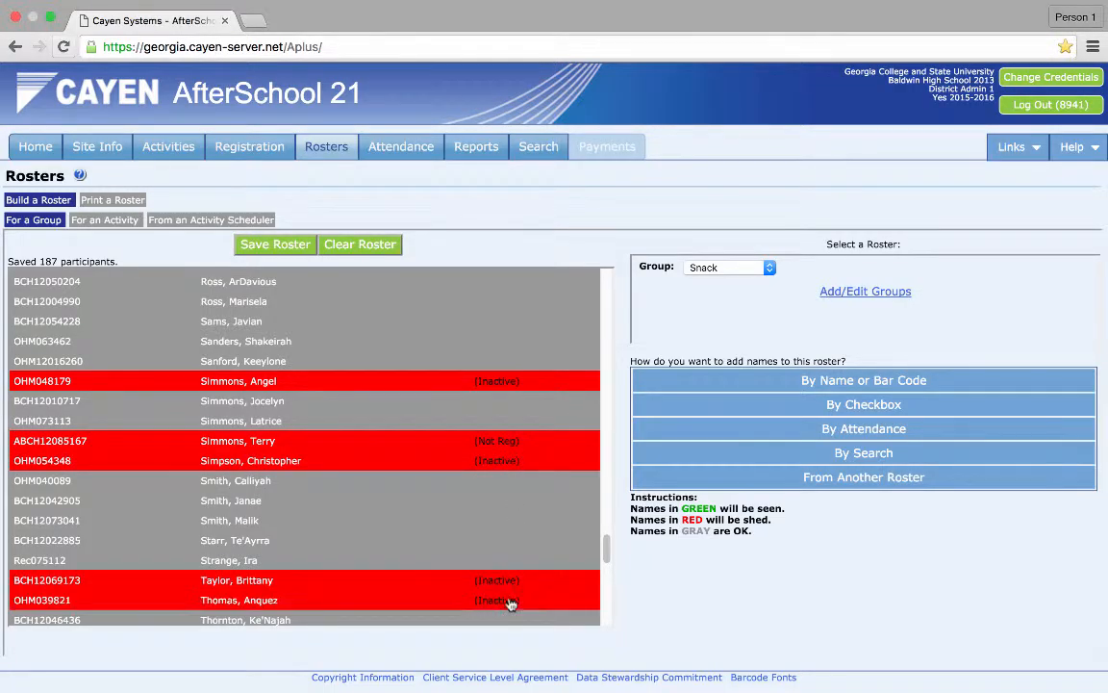
- Mark the inactive participants from Tookes through Walker in the T, V and W sections to be shed
{"action": "scroll", "coordinate": [606, 550], "scroll_direction": "down", "scroll_amount": 2}
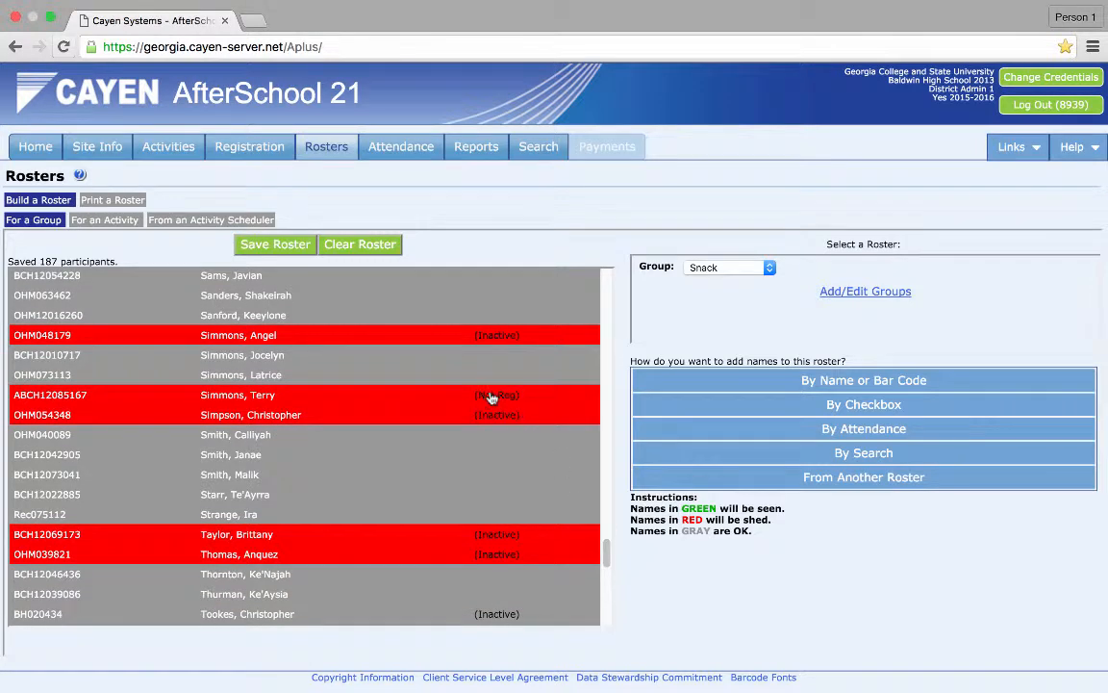
{"action": "scroll", "coordinate": [606, 568], "scroll_direction": "down", "scroll_amount": 2}
{"action": "scroll", "coordinate": [606, 567], "scroll_direction": "down", "scroll_amount": 8}
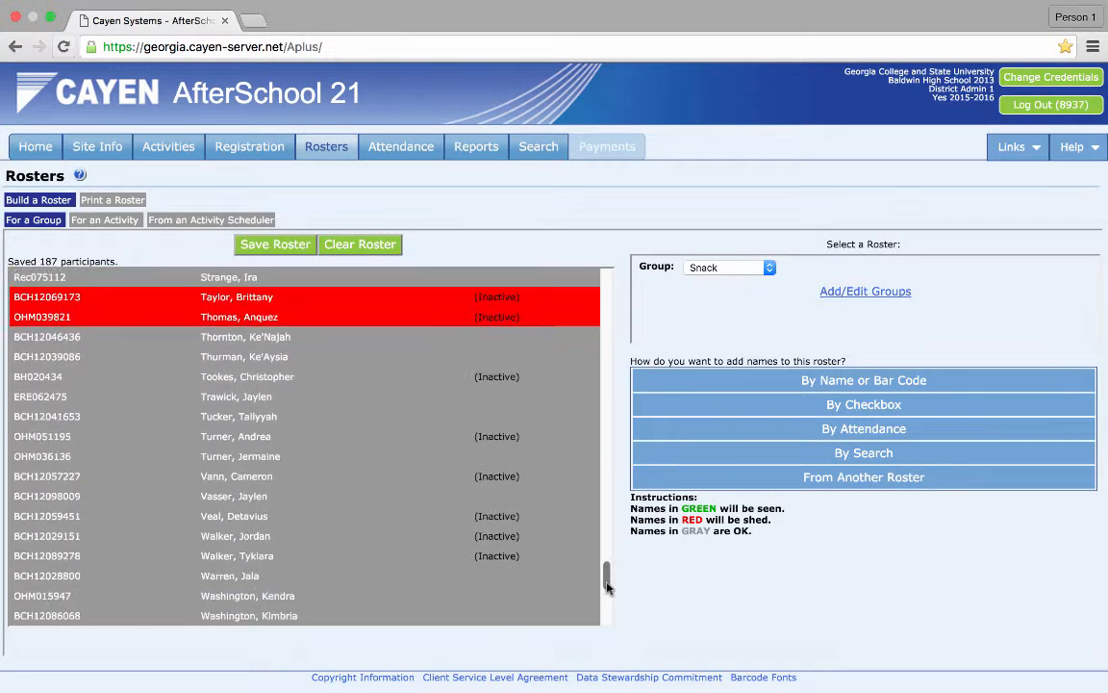
{"action": "left_click", "coordinate": [488, 379]}
{"action": "left_click", "coordinate": [505, 437]}
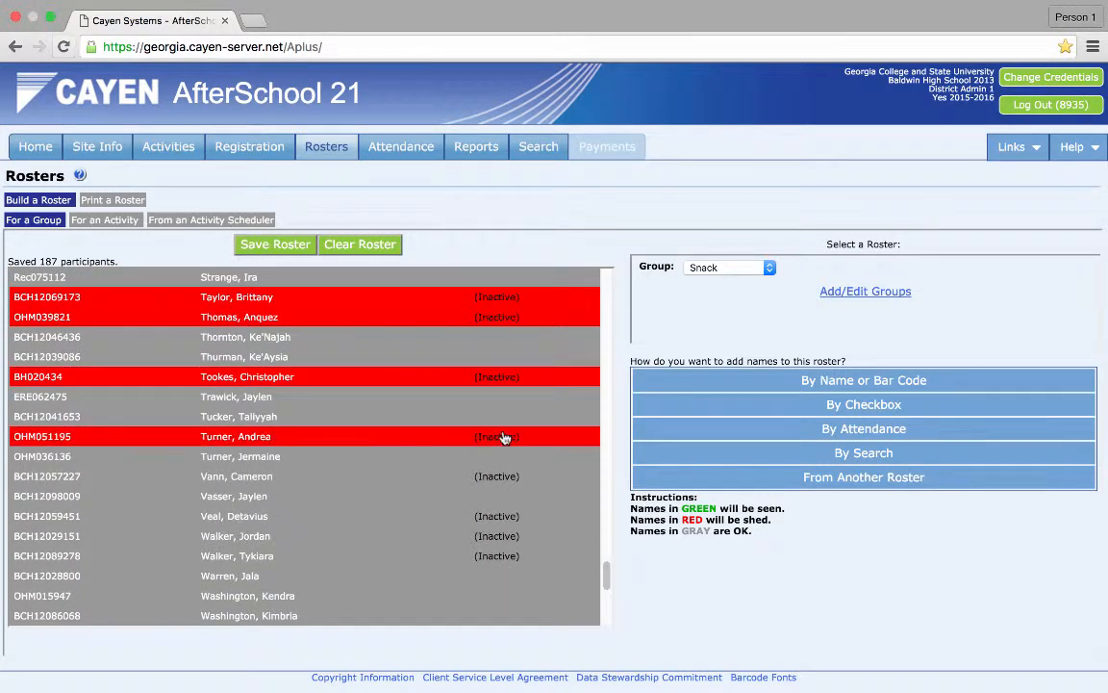
{"action": "left_click", "coordinate": [506, 476]}
{"action": "left_click", "coordinate": [510, 517]}
{"action": "left_click", "coordinate": [510, 535]}
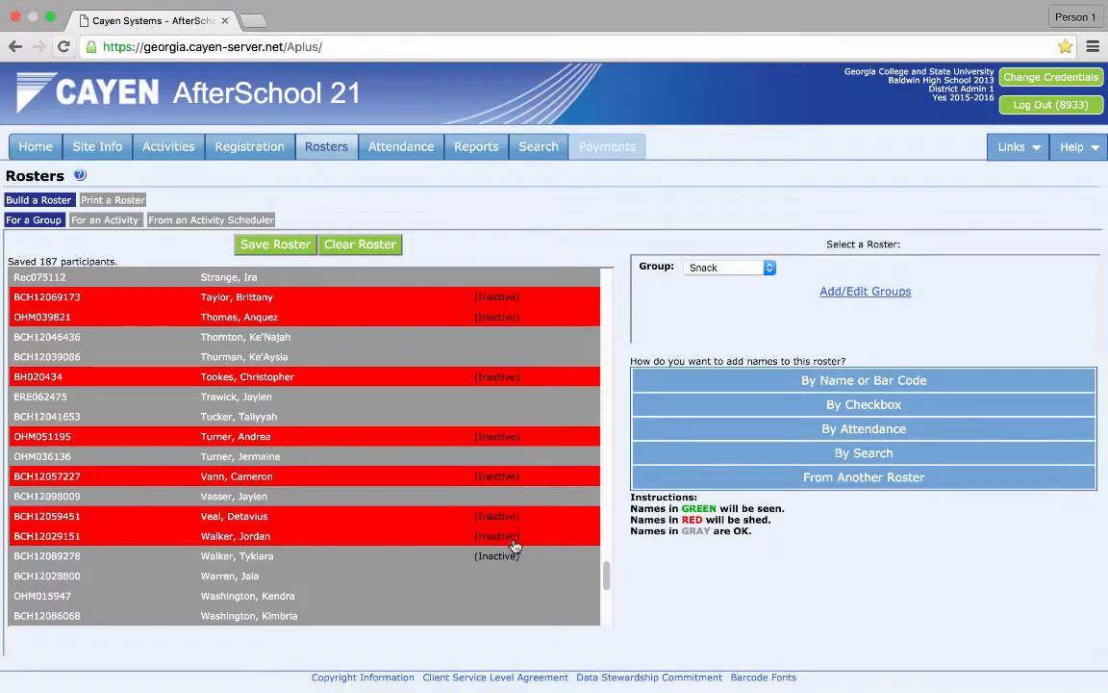
{"action": "left_click", "coordinate": [511, 557]}
- Mark the remaining inactive W participants to be shed and save the Snack roster
{"action": "left_click_drag", "start_coordinate": [607, 575], "coordinate": [606, 610]}
{"action": "left_click", "coordinate": [495, 345]}
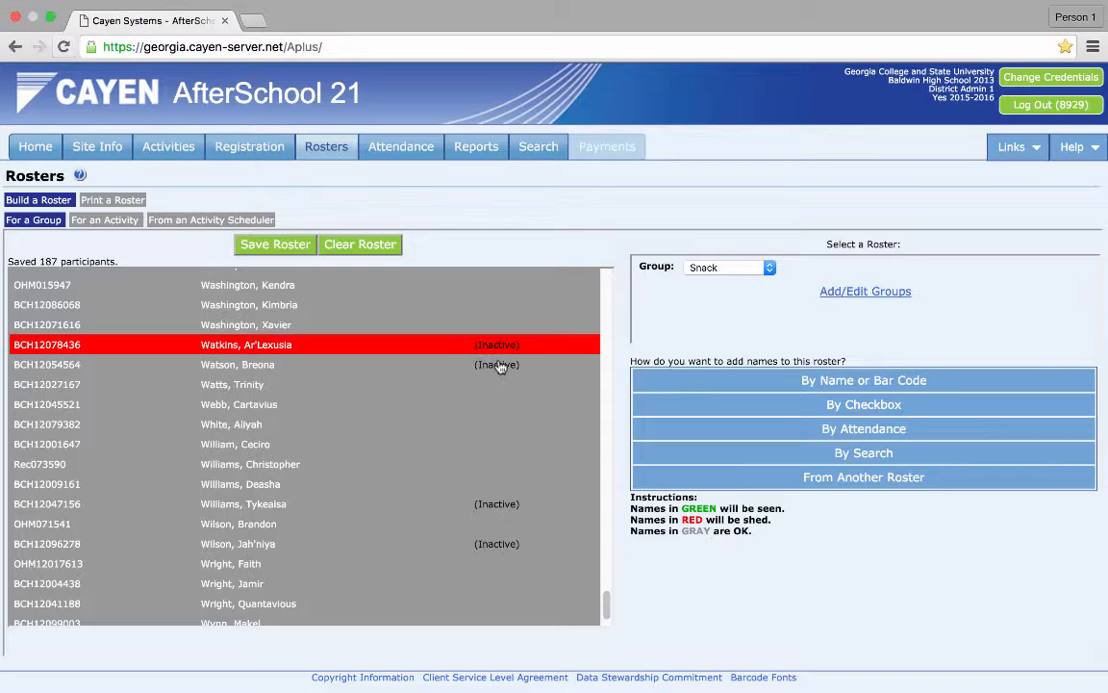
{"action": "left_click", "coordinate": [499, 364]}
{"action": "left_click", "coordinate": [507, 506]}
{"action": "left_click", "coordinate": [507, 546]}
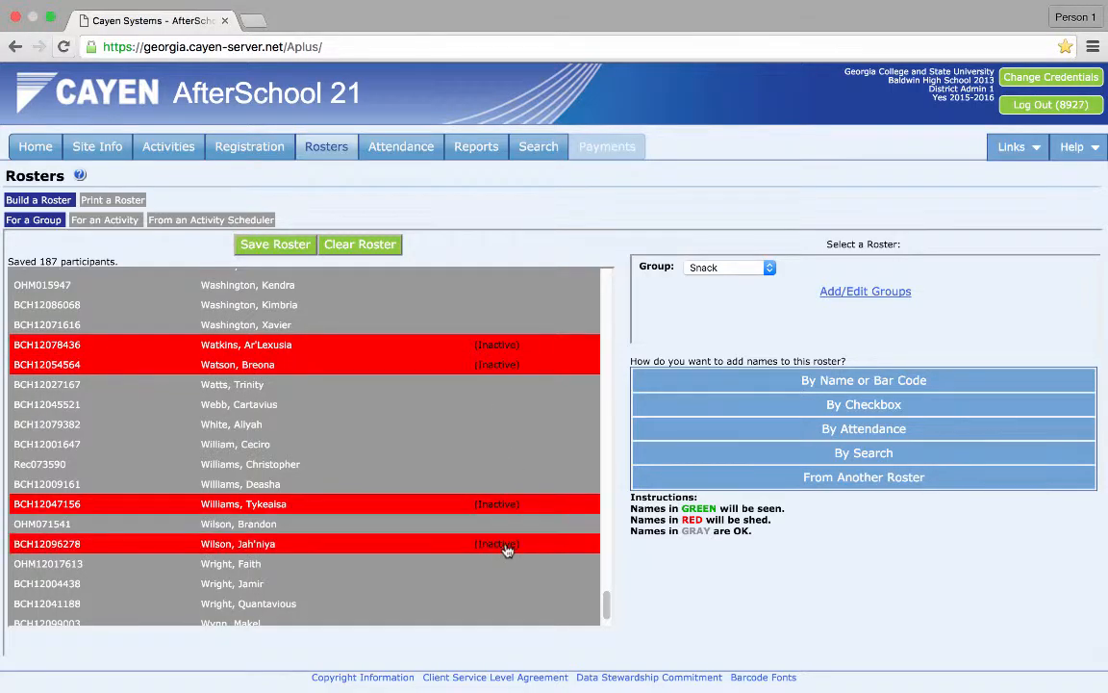
{"action": "left_click_drag", "start_coordinate": [608, 603], "coordinate": [607, 609]}
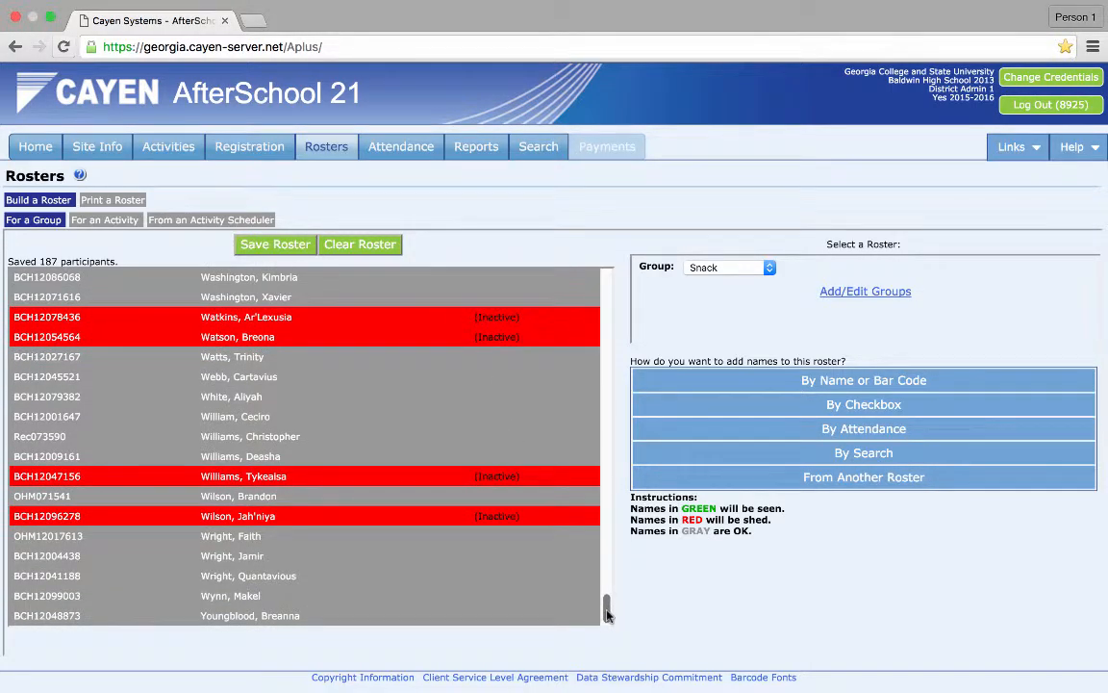
{"action": "left_click", "coordinate": [264, 248]}
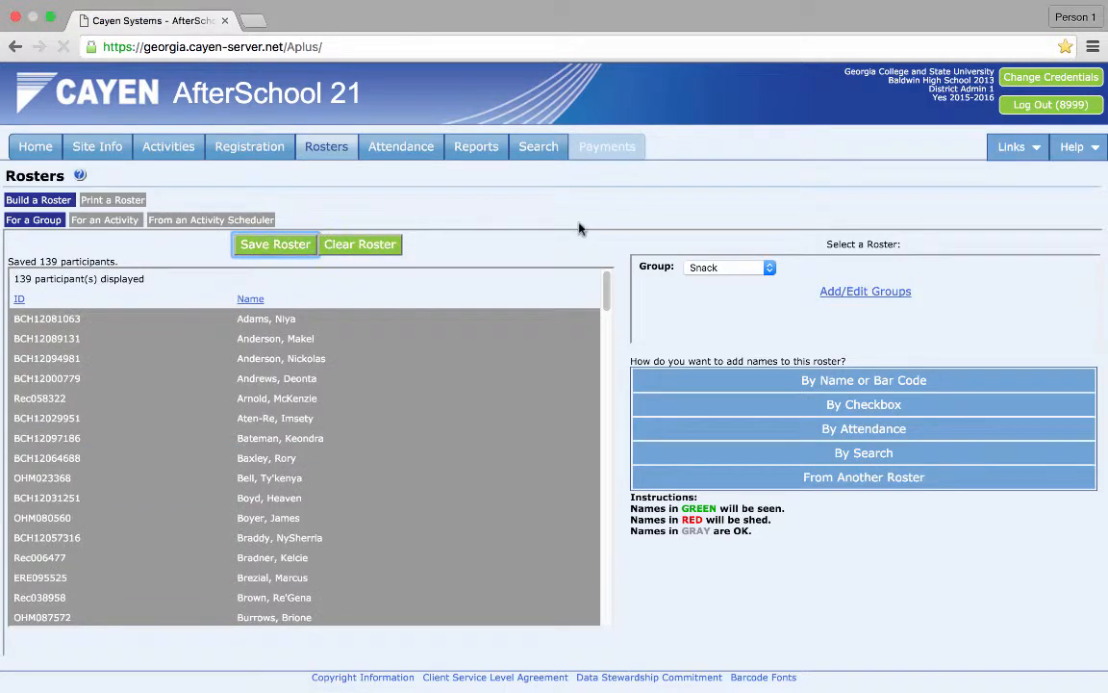
- Open attendance on grid and choose to take attendance for multiple activities
{"action": "mouse_move", "coordinate": [608, 291]}
{"action": "left_mouse_down"}
{"action": "mouse_move", "coordinate": [655, 623]}
{"action": "mouse_move", "coordinate": [622, 461]}
{"action": "mouse_move", "coordinate": [612, 300]}
{"action": "mouse_move", "coordinate": [602, 290]}
{"action": "left_mouse_up"}
{"action": "left_click", "coordinate": [402, 151]}
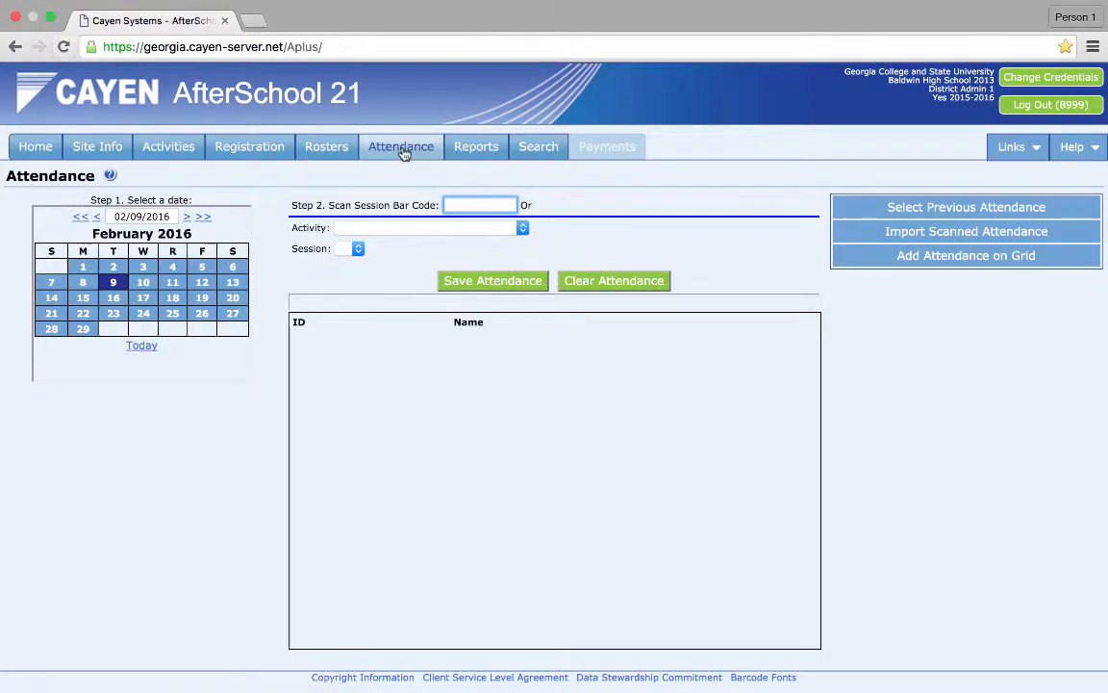
{"action": "left_click", "coordinate": [989, 258]}
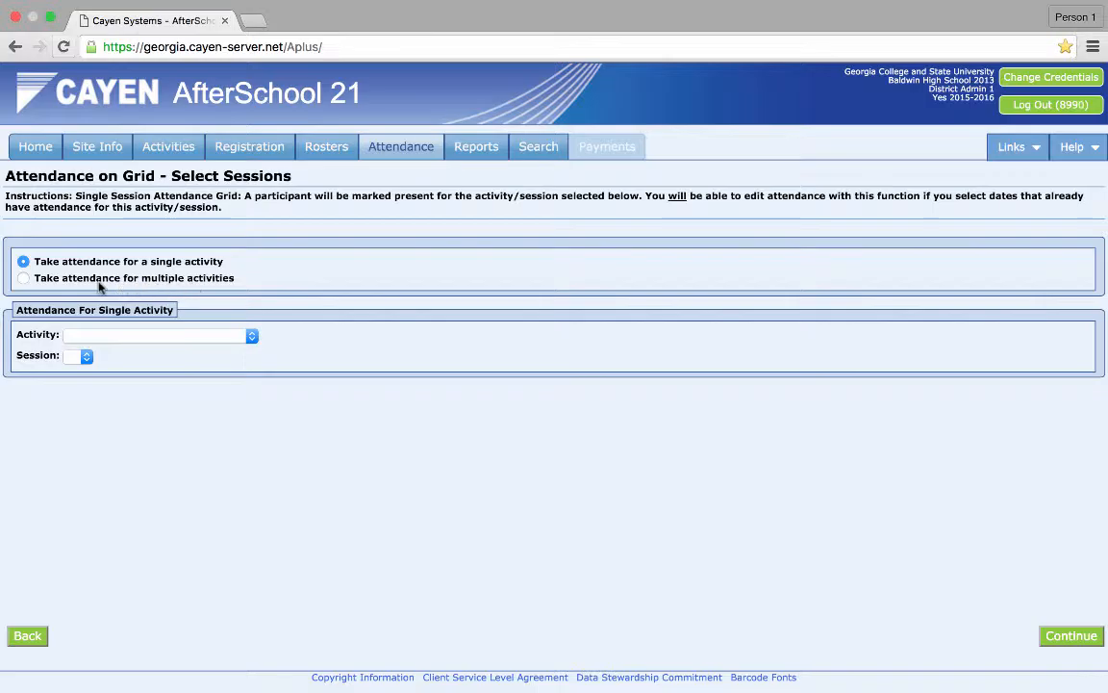
{"action": "left_click", "coordinate": [24, 278]}
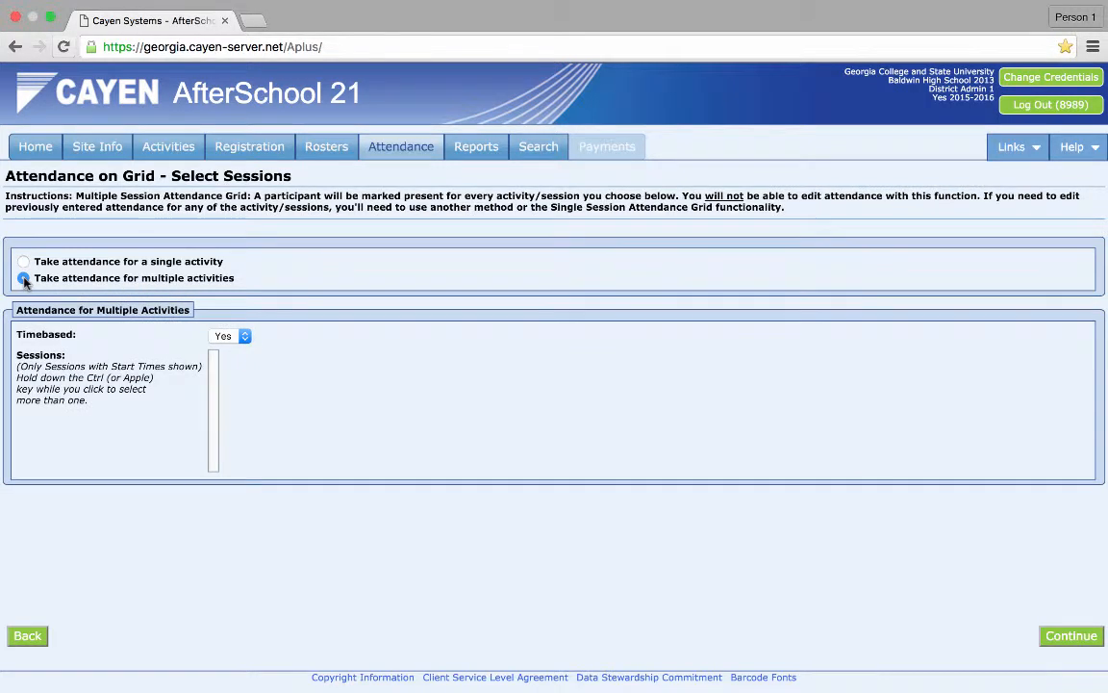
- Set Timebased to No, select the Academic Tutoring, Enrichment and Nutrition/Snack sessions, and continue
{"action": "left_click", "coordinate": [242, 336]}
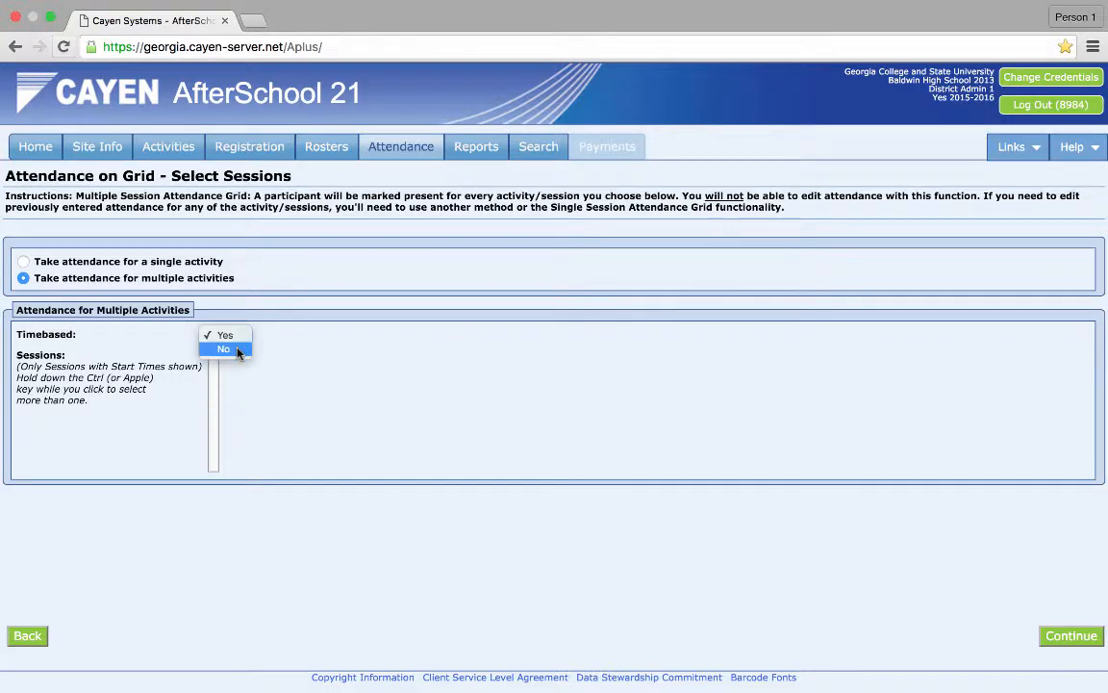
{"action": "left_click", "coordinate": [232, 348]}
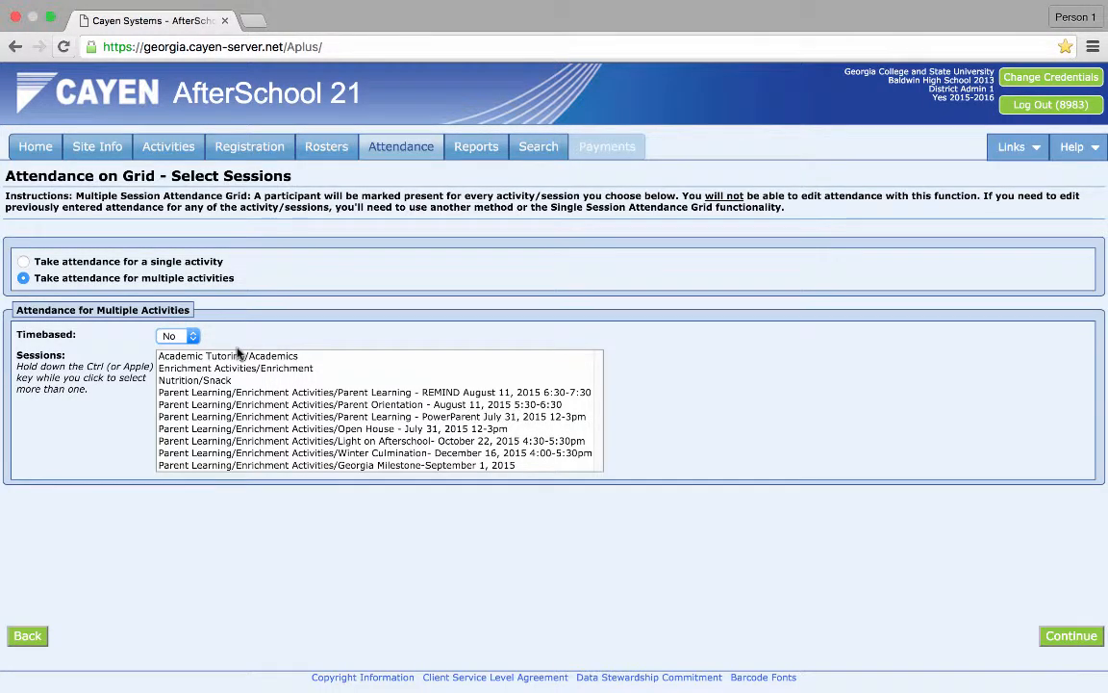
{"action": "left_click", "coordinate": [239, 356]}
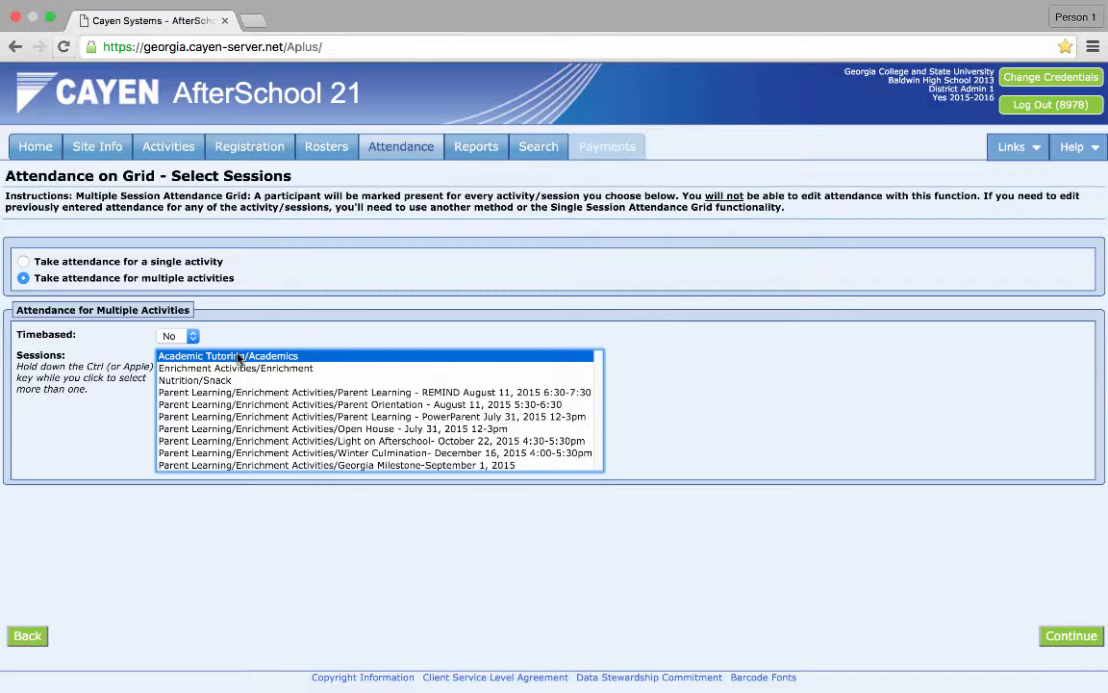
{"action": "left_click", "coordinate": [239, 369], "text": "super"}
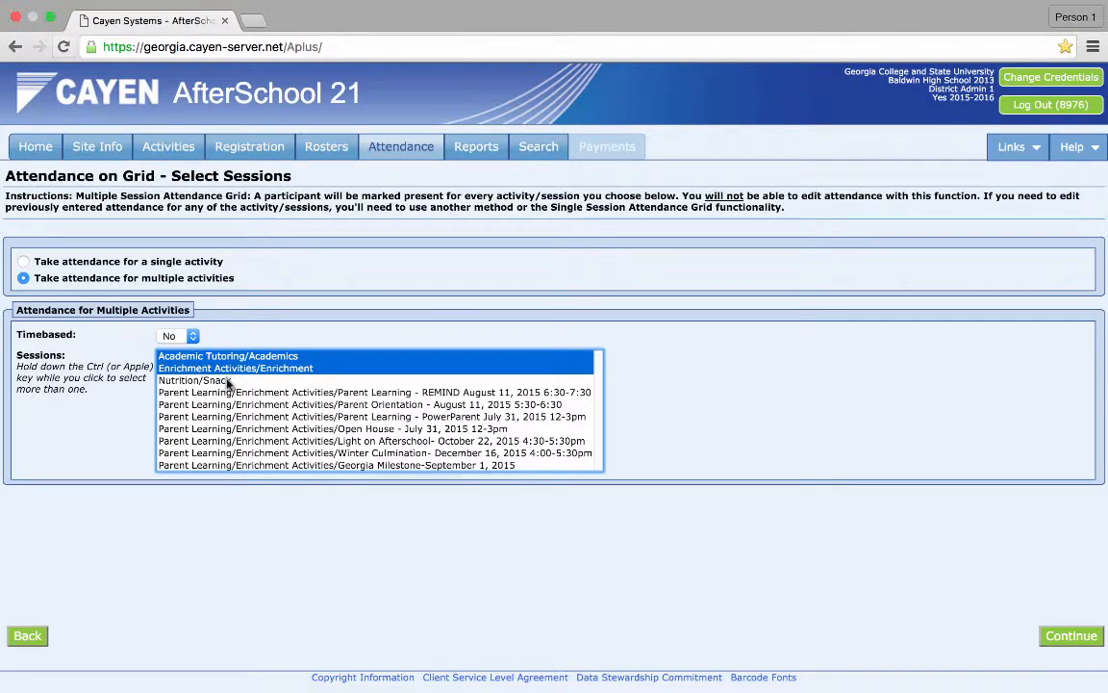
{"action": "left_click", "coordinate": [224, 380], "text": "super"}
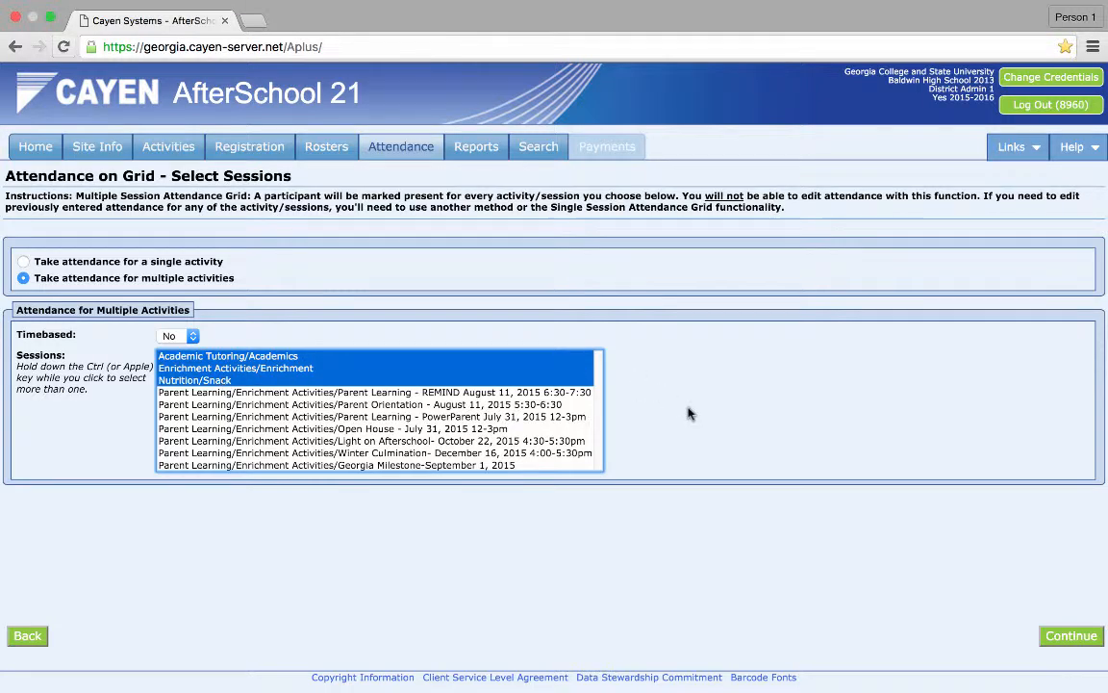
{"action": "left_click", "coordinate": [1084, 639]}
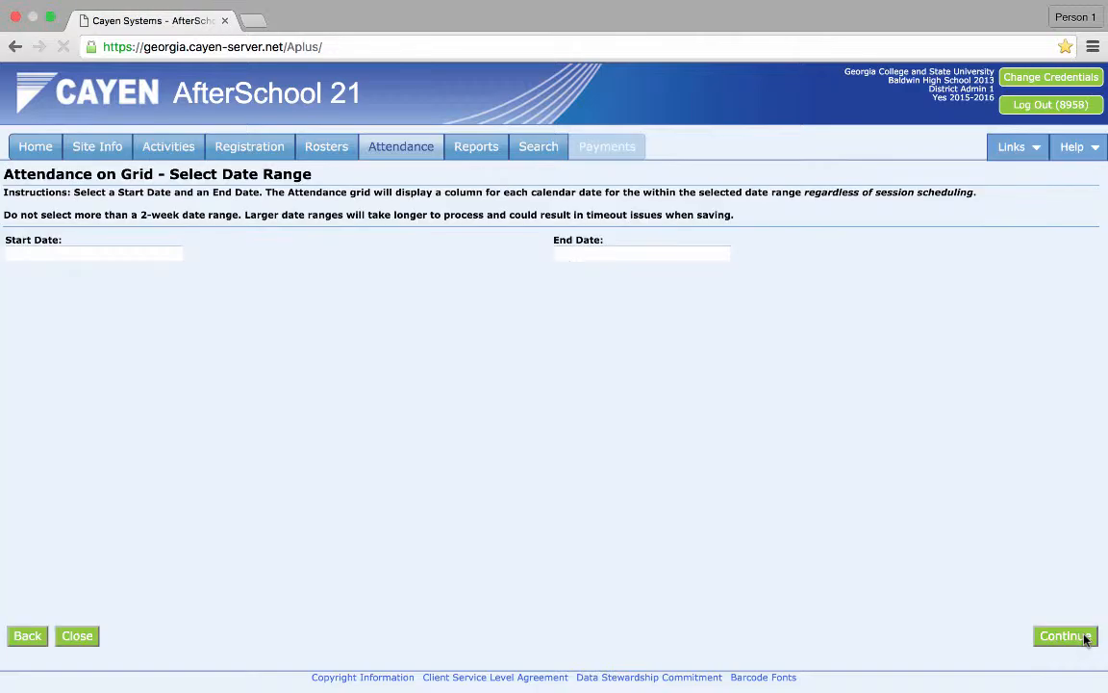
- Set the attendance date range from 02/01/2016 to 02/05/2016 and continue
{"action": "left_click", "coordinate": [115, 252]}
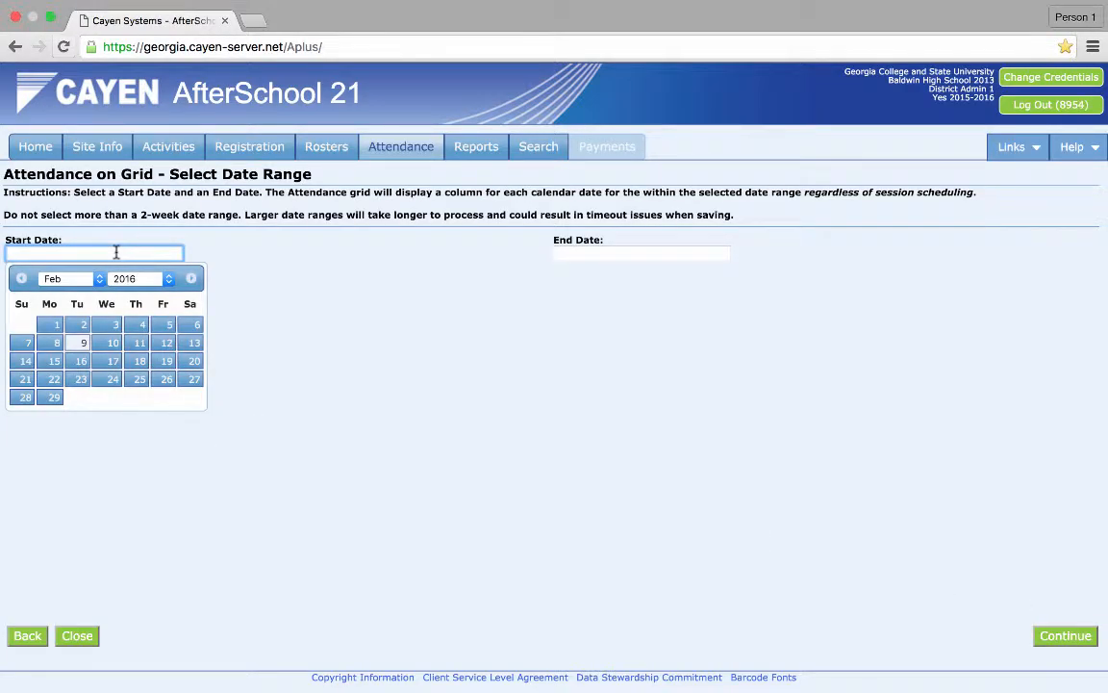
{"action": "left_click", "coordinate": [51, 327]}
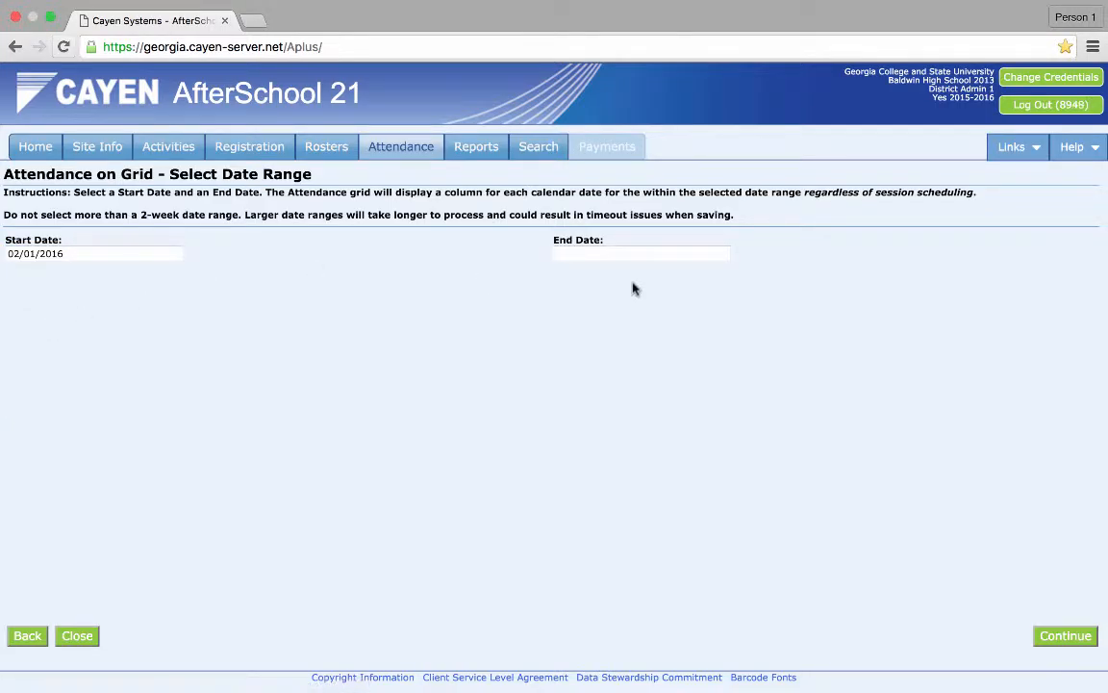
{"action": "left_click", "coordinate": [645, 251]}
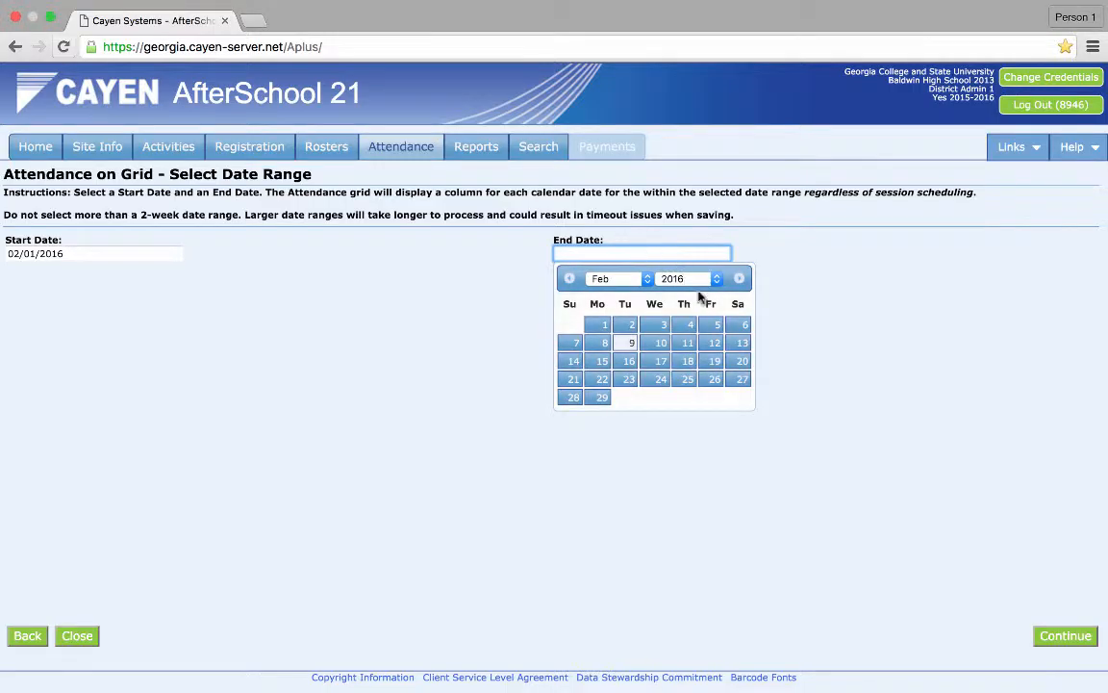
{"action": "left_click", "coordinate": [716, 327]}
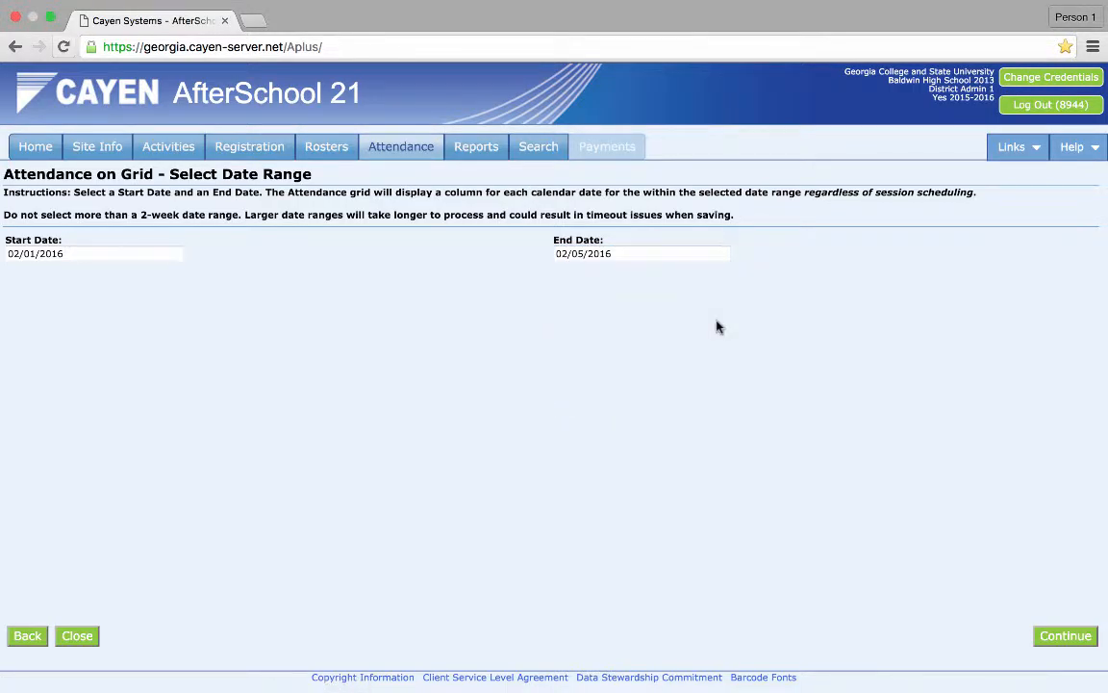
{"action": "left_click", "coordinate": [1052, 635]}
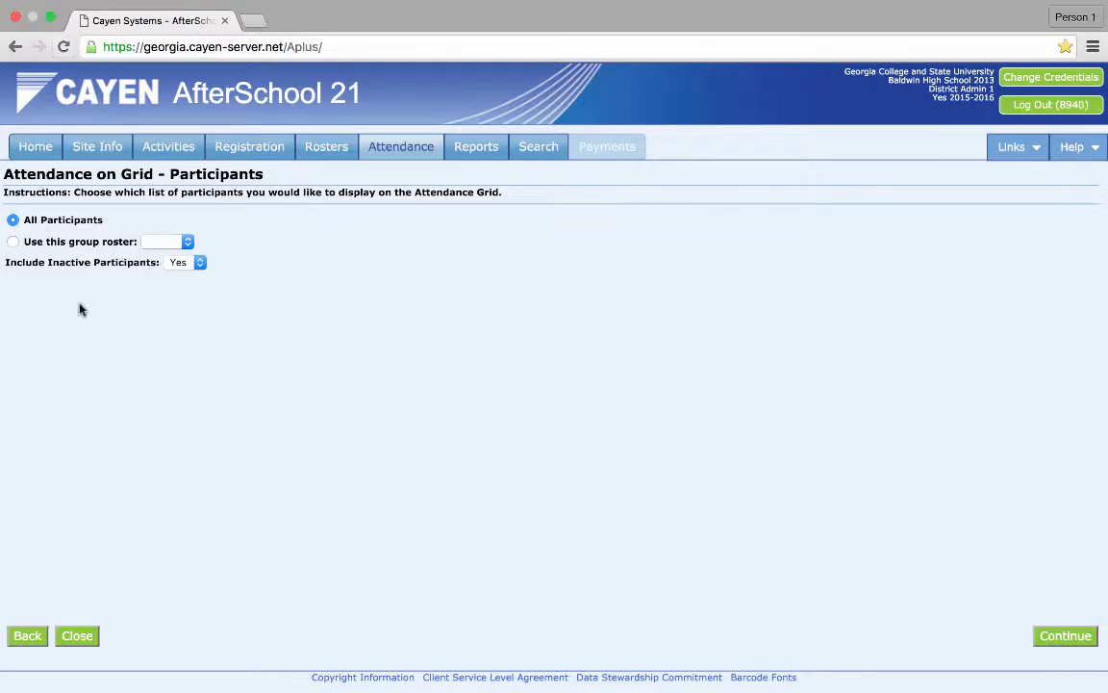
- Use the Snack group roster for the grid and exclude inactive participants
{"action": "left_click", "coordinate": [12, 242]}
{"action": "left_click", "coordinate": [173, 242]}
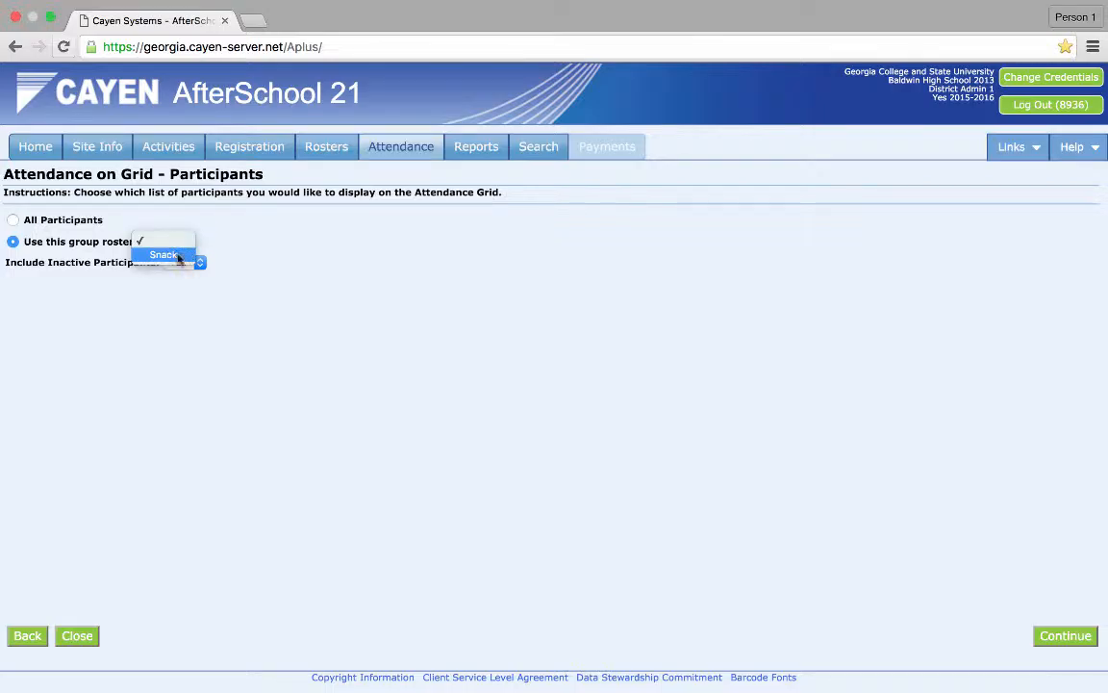
{"action": "left_click", "coordinate": [173, 255]}
{"action": "left_click", "coordinate": [200, 265]}
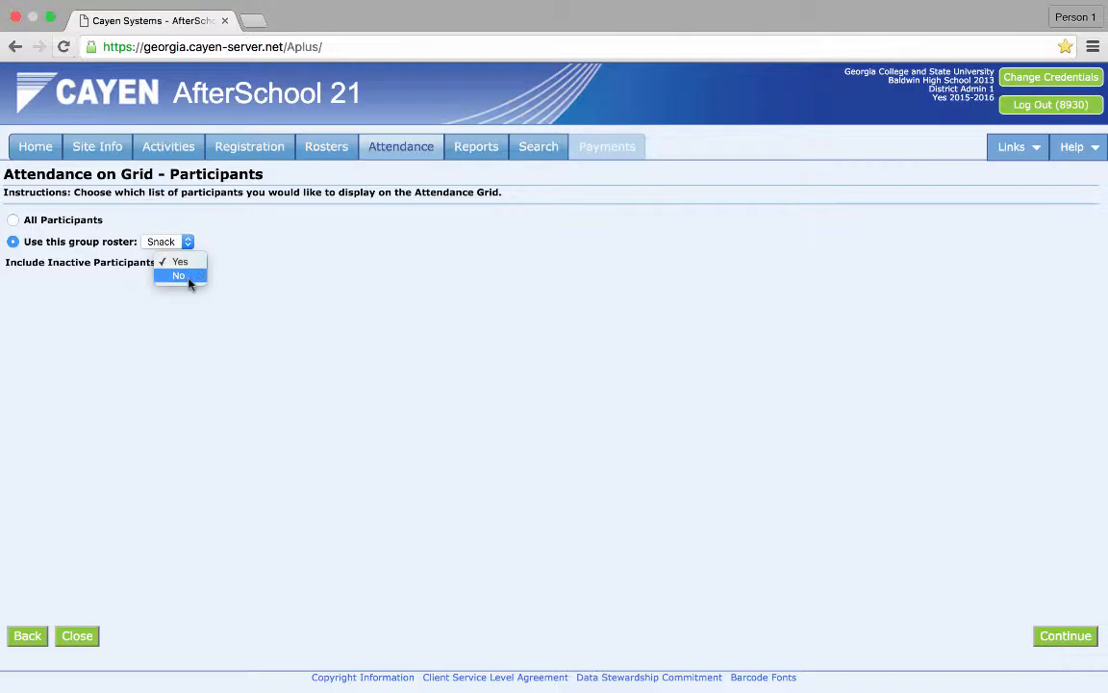
{"action": "left_click", "coordinate": [189, 279]}
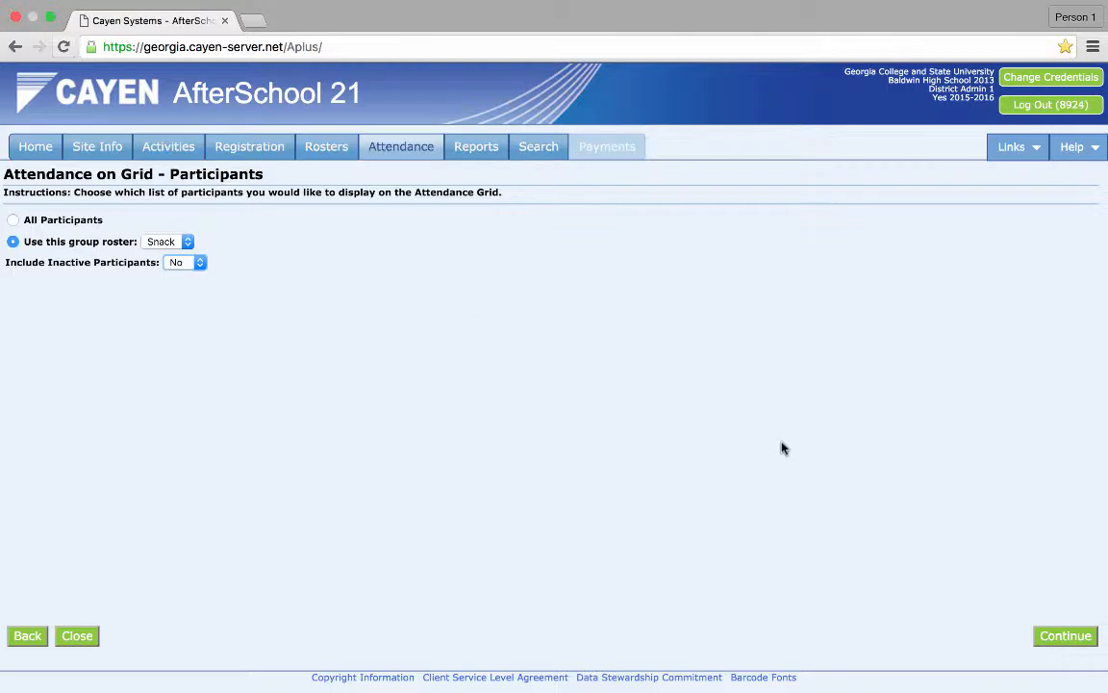
- Open the attendance grid, mark everyone present for Mon 2/1, then unmark three individual participants
{"action": "left_click", "coordinate": [1065, 636]}
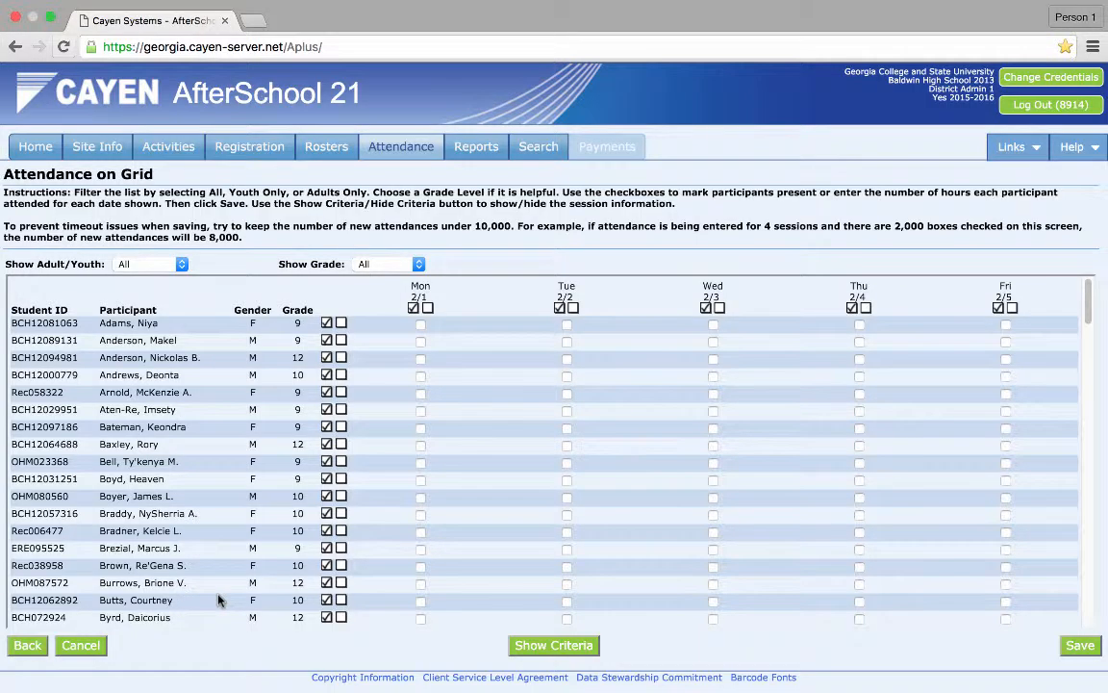
{"action": "left_click", "coordinate": [413, 310]}
{"action": "left_click", "coordinate": [422, 395]}
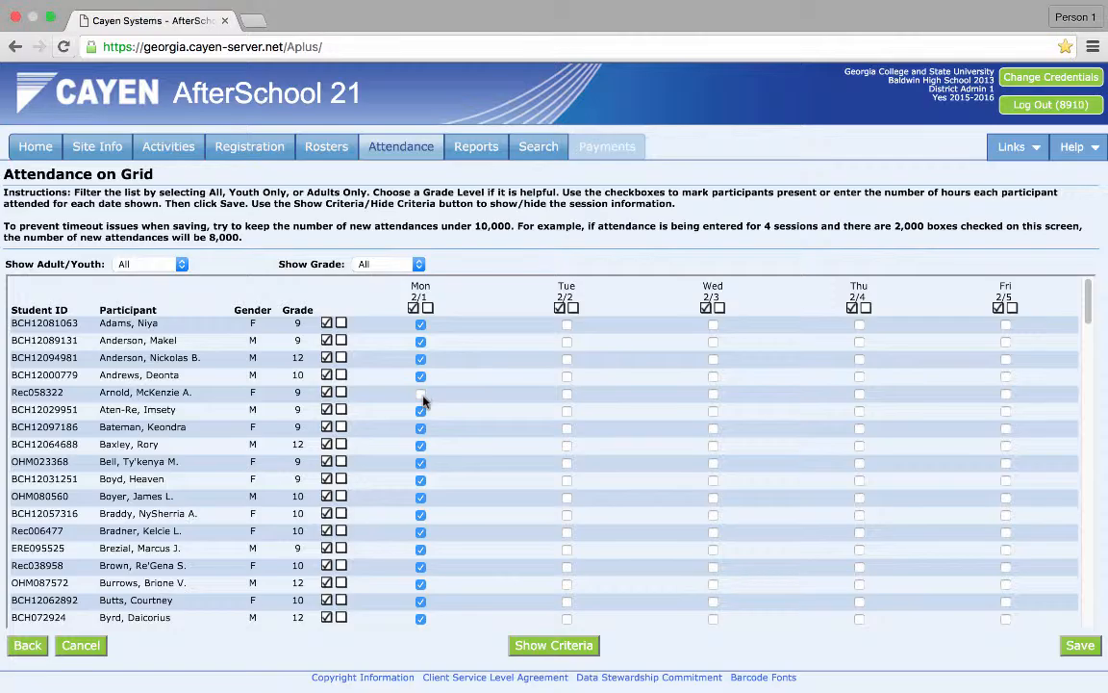
{"action": "left_click", "coordinate": [421, 531]}
{"action": "left_click", "coordinate": [423, 602]}
- Mark everyone present for Tue 2/2, then unmark two individual participants
{"action": "left_click", "coordinate": [560, 307]}
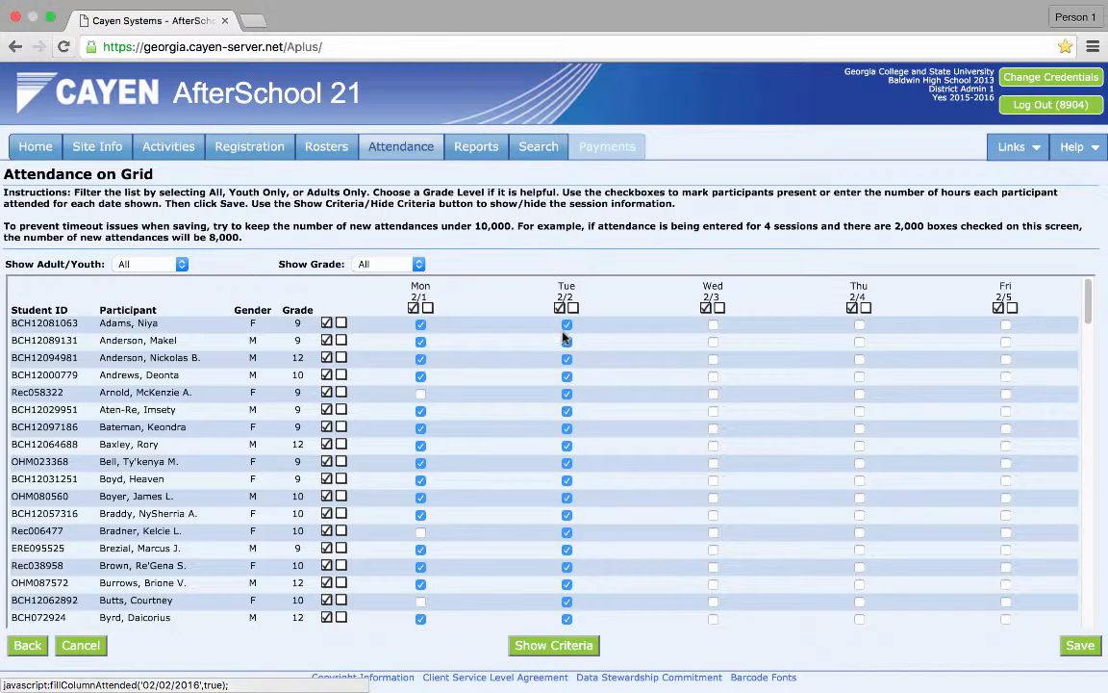
{"action": "left_click", "coordinate": [567, 324]}
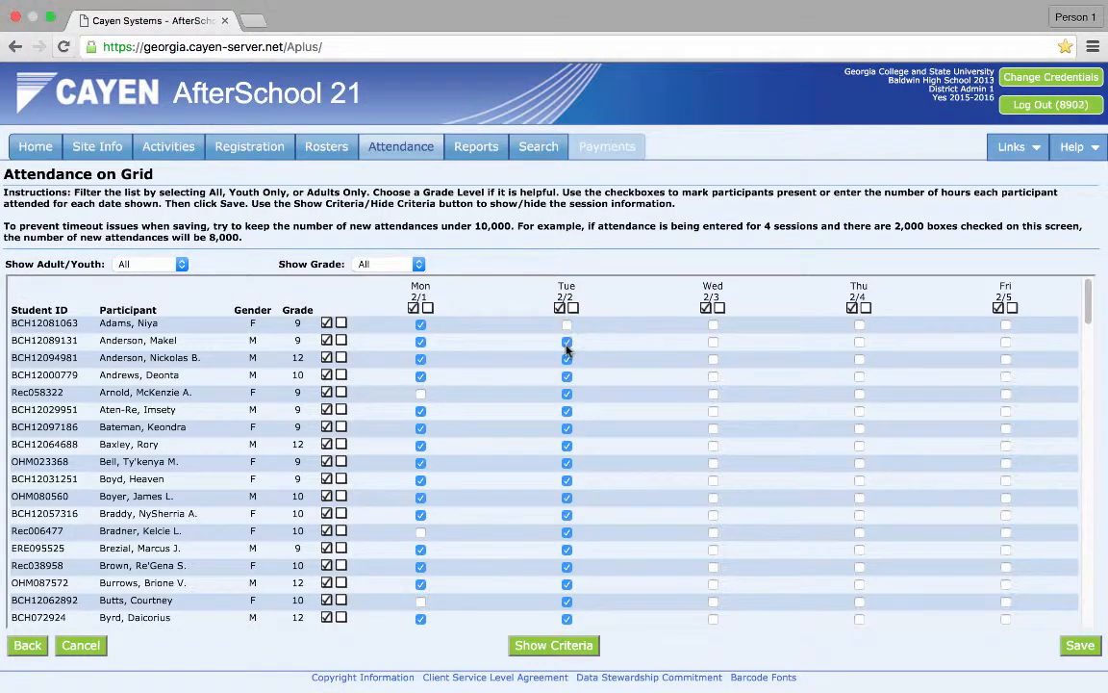
{"action": "left_click", "coordinate": [567, 359]}
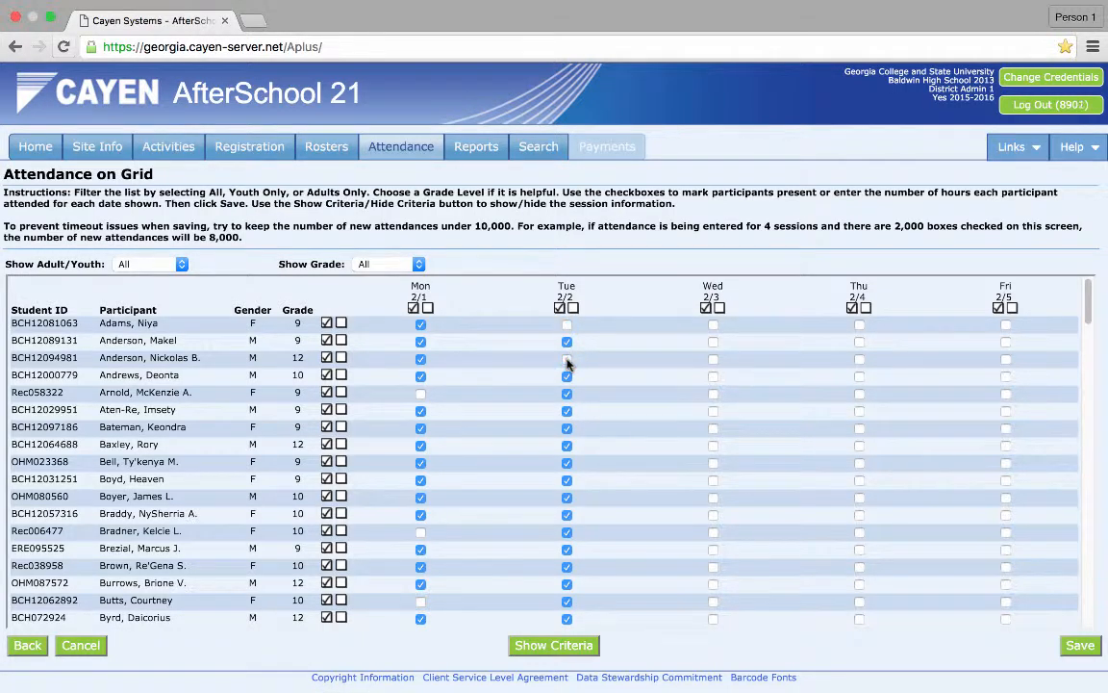
- Mark everyone present for Wed 2/3, then unmark two individual participants
{"action": "left_click", "coordinate": [706, 307]}
{"action": "left_click", "coordinate": [712, 428]}
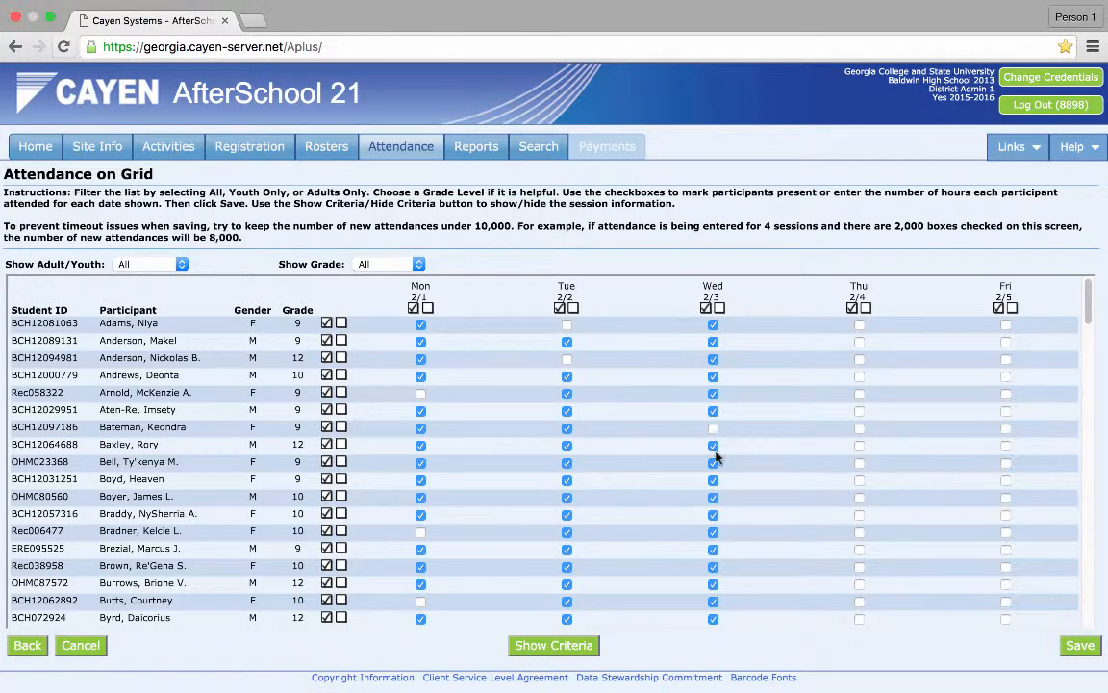
{"action": "left_click", "coordinate": [713, 480]}
- Clear all attendance marks in the Mon 2/1, Tue 2/2 and Wed 2/3 columns
{"action": "left_click", "coordinate": [427, 308]}
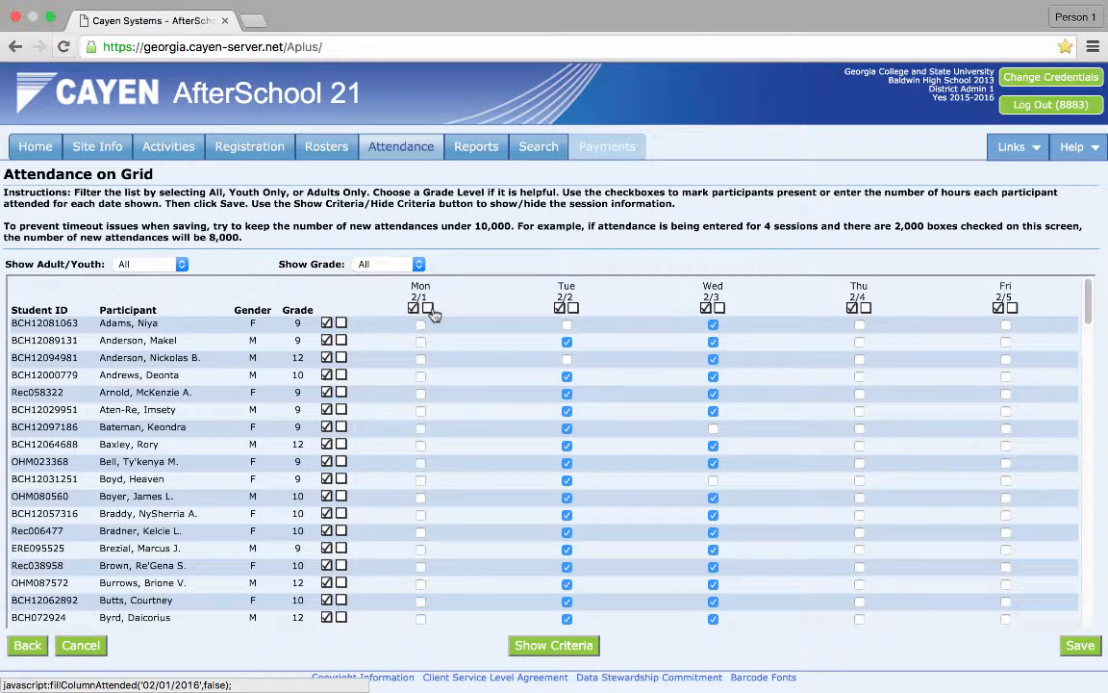
{"action": "left_click", "coordinate": [573, 308]}
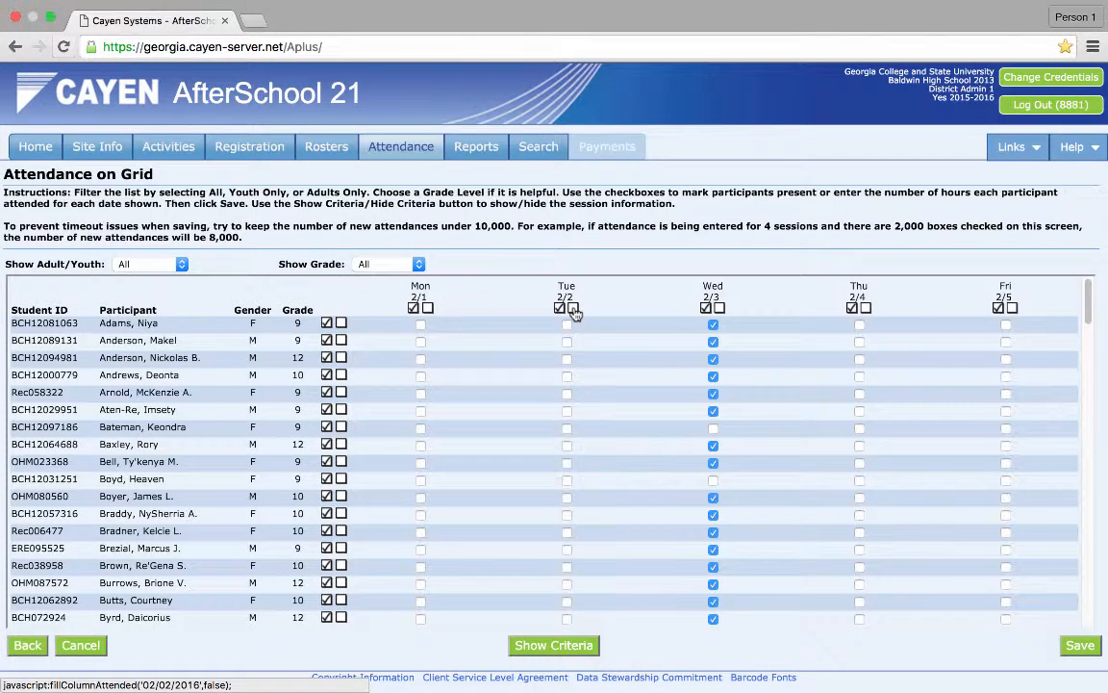
{"action": "left_click", "coordinate": [720, 308]}
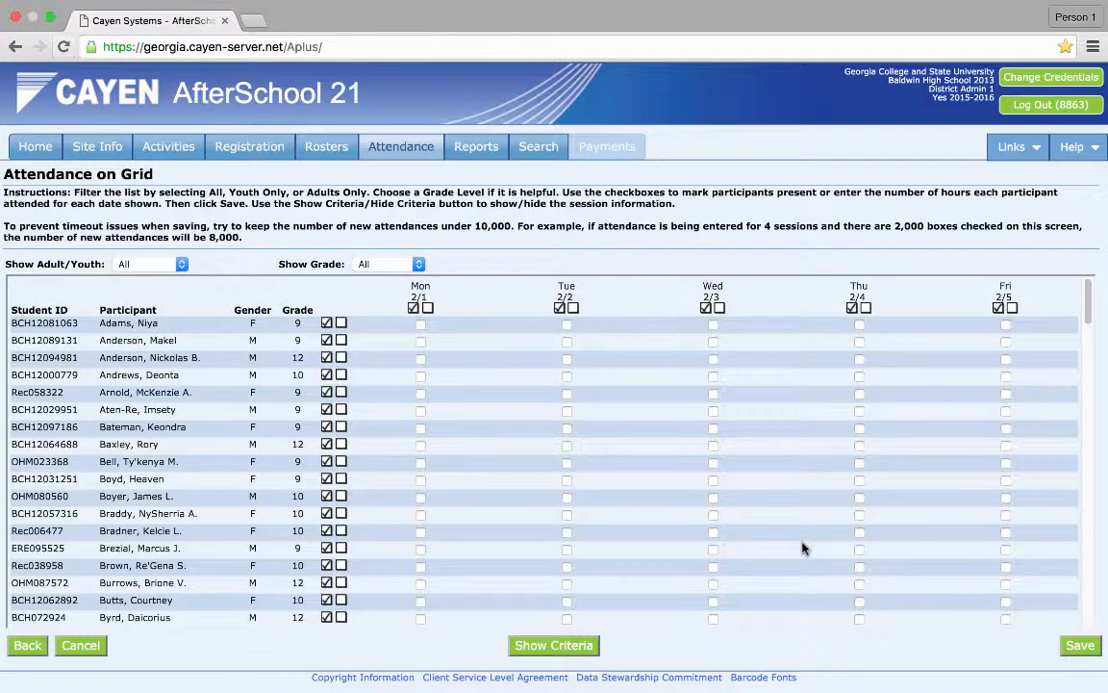
- Go back without saving, through the participants page to the date range selection page
{"action": "left_click", "coordinate": [13, 652]}
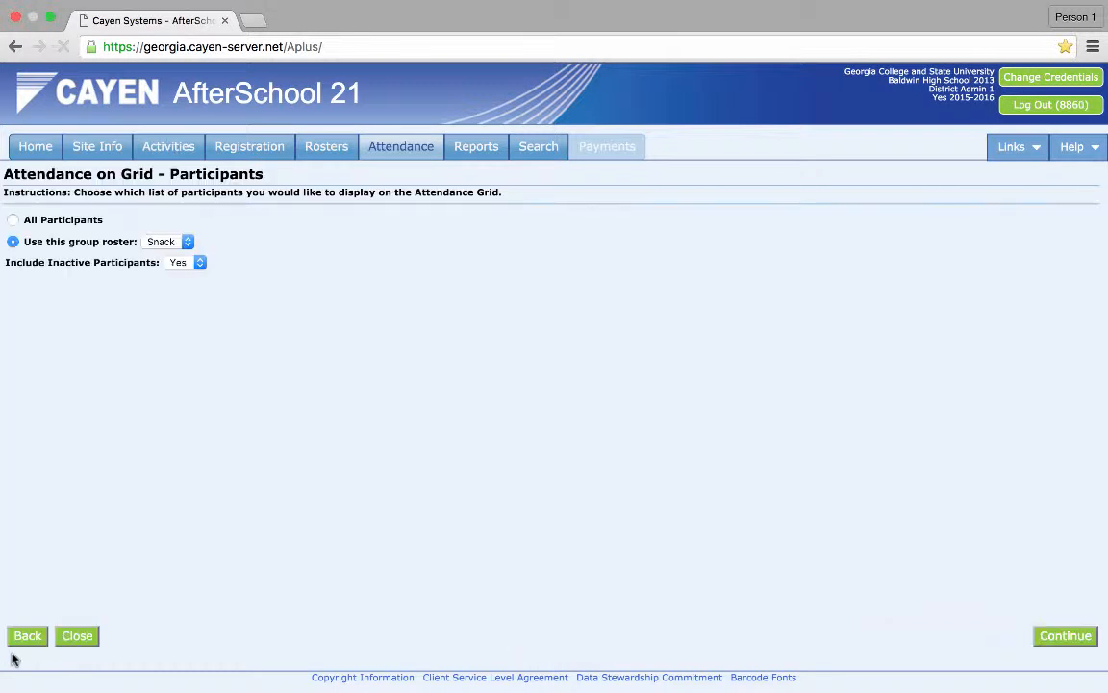
{"action": "left_click", "coordinate": [26, 640]}
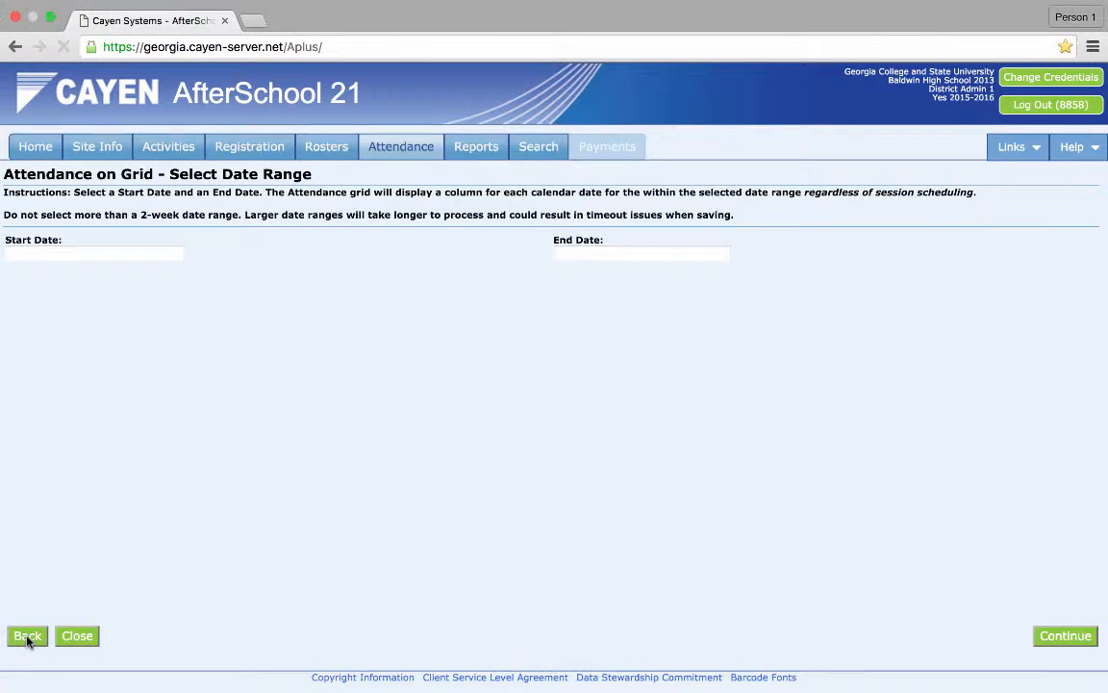